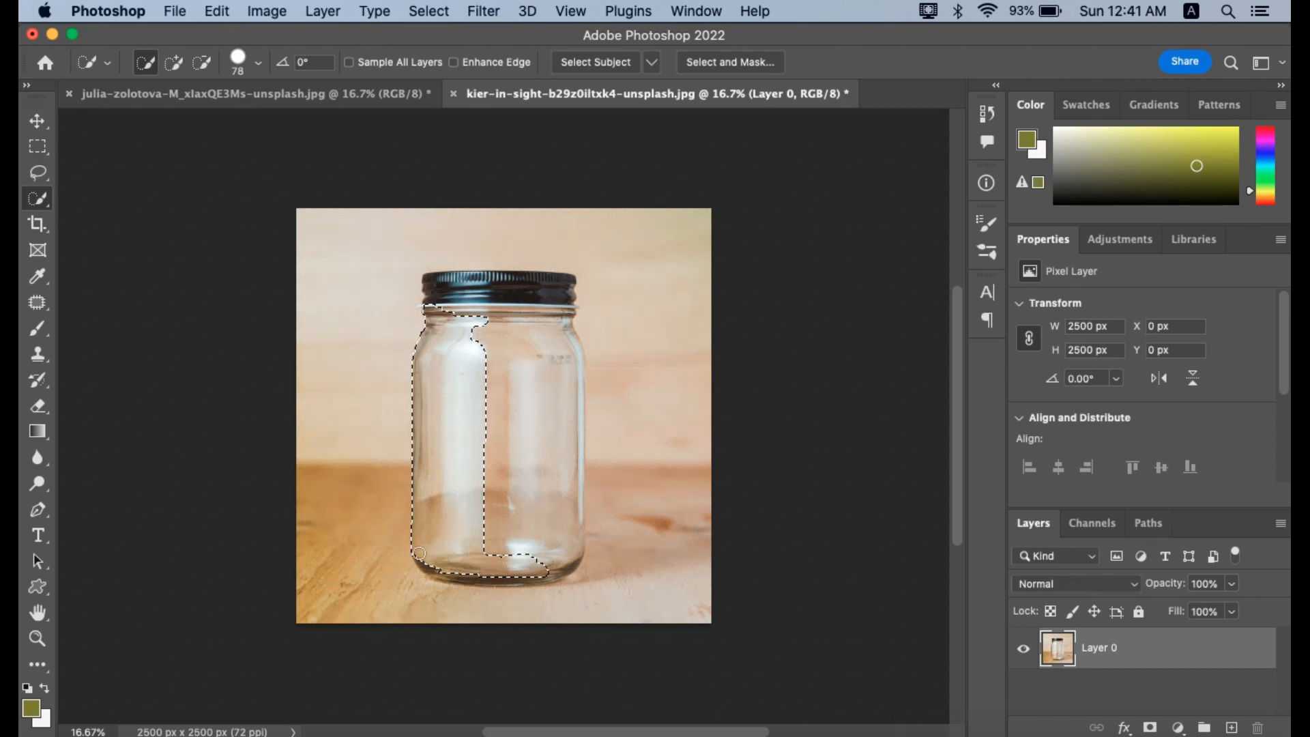
- Refine the Quick Selection of the glass jar by subtracting the stray areas at the lid and base, and copy it to a new layer
{"action": "key", "text": "alt"}
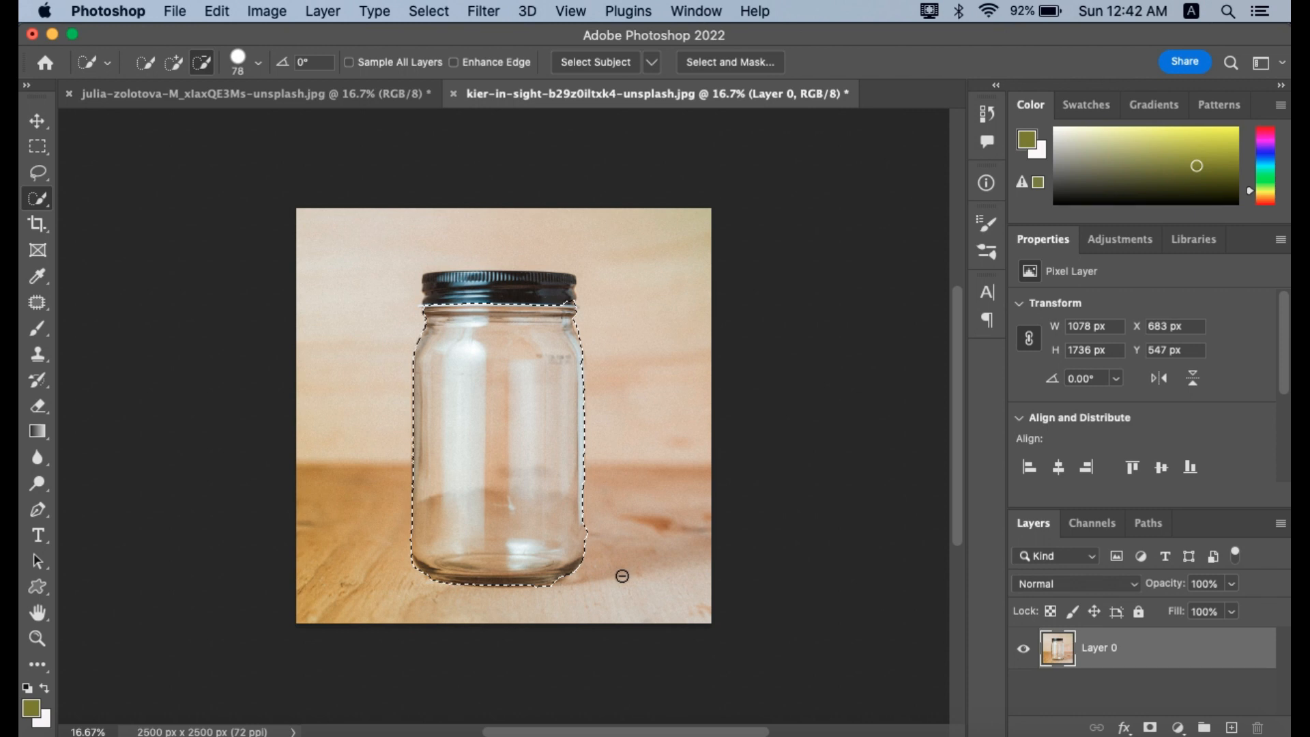
{"action": "left_click", "coordinate": [573, 297]}
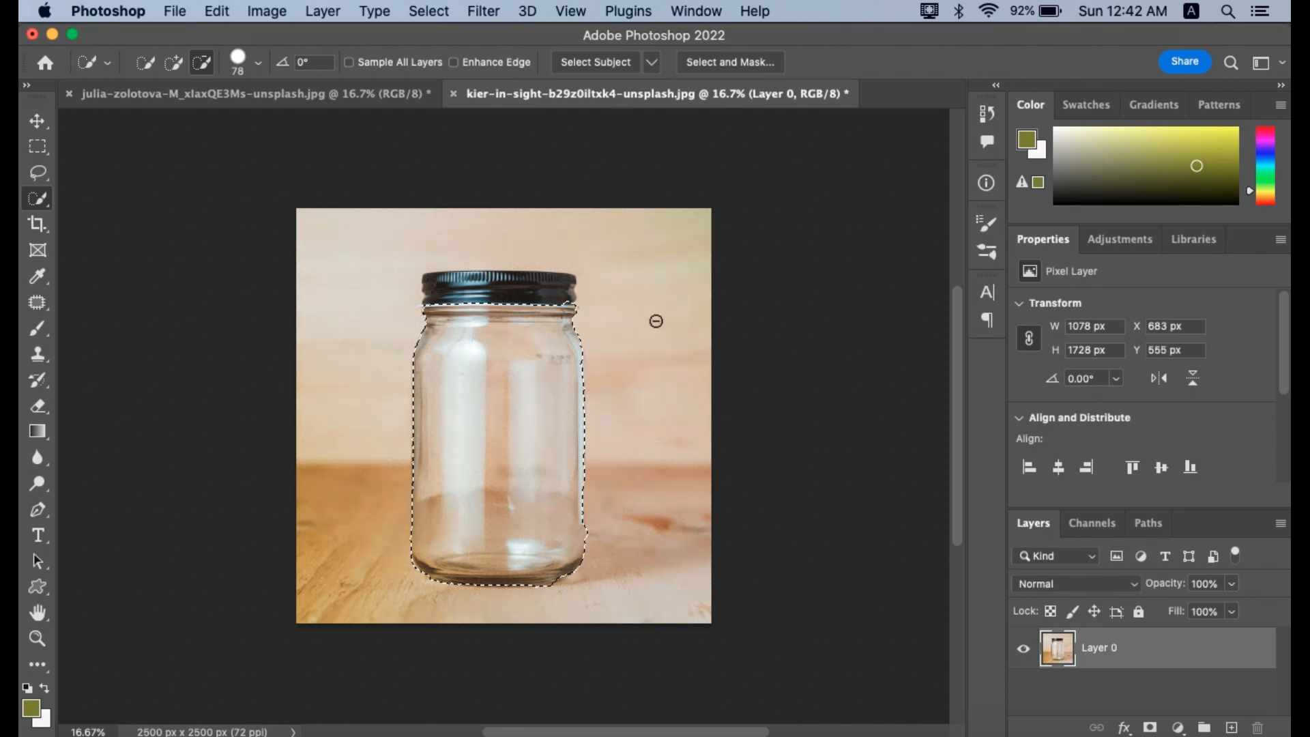
{"action": "left_click", "coordinate": [575, 299], "text": "alt"}
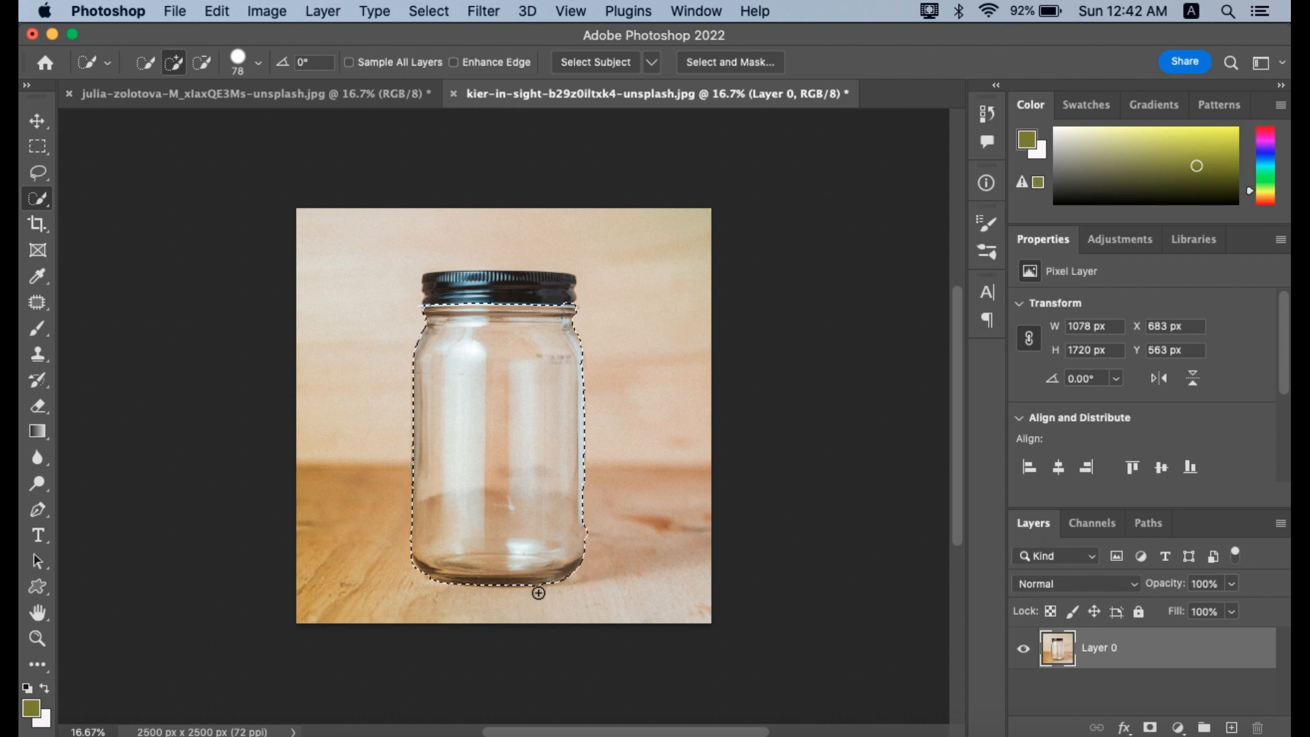
{"action": "left_click", "coordinate": [590, 531], "text": "alt"}
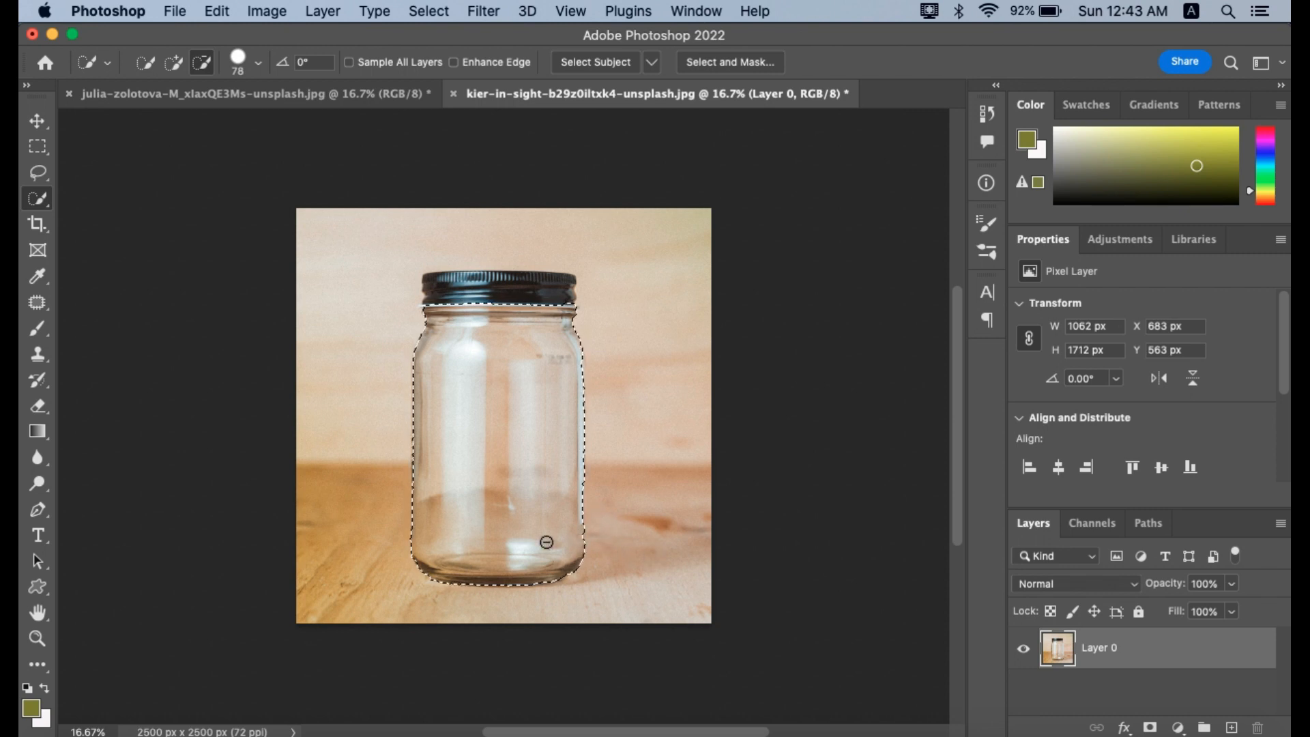
{"action": "left_click", "coordinate": [168, 64]}
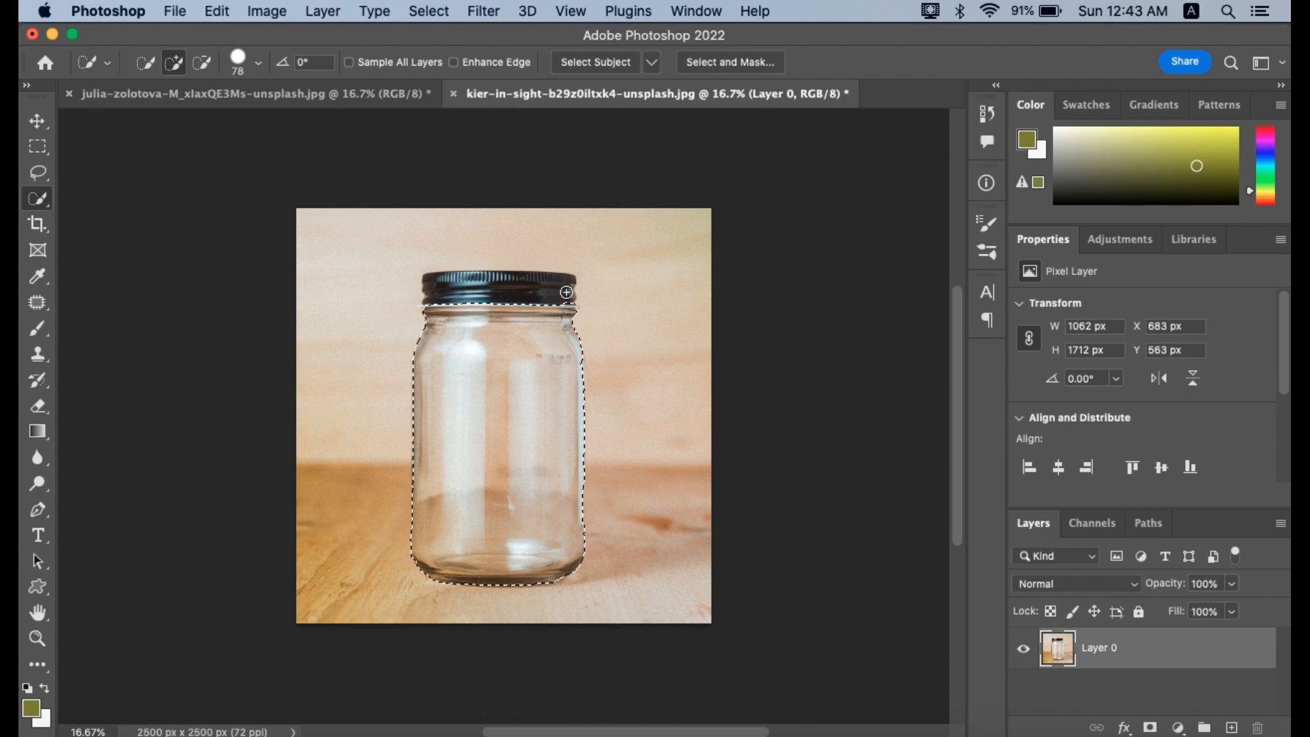
{"action": "left_click", "coordinate": [203, 63]}
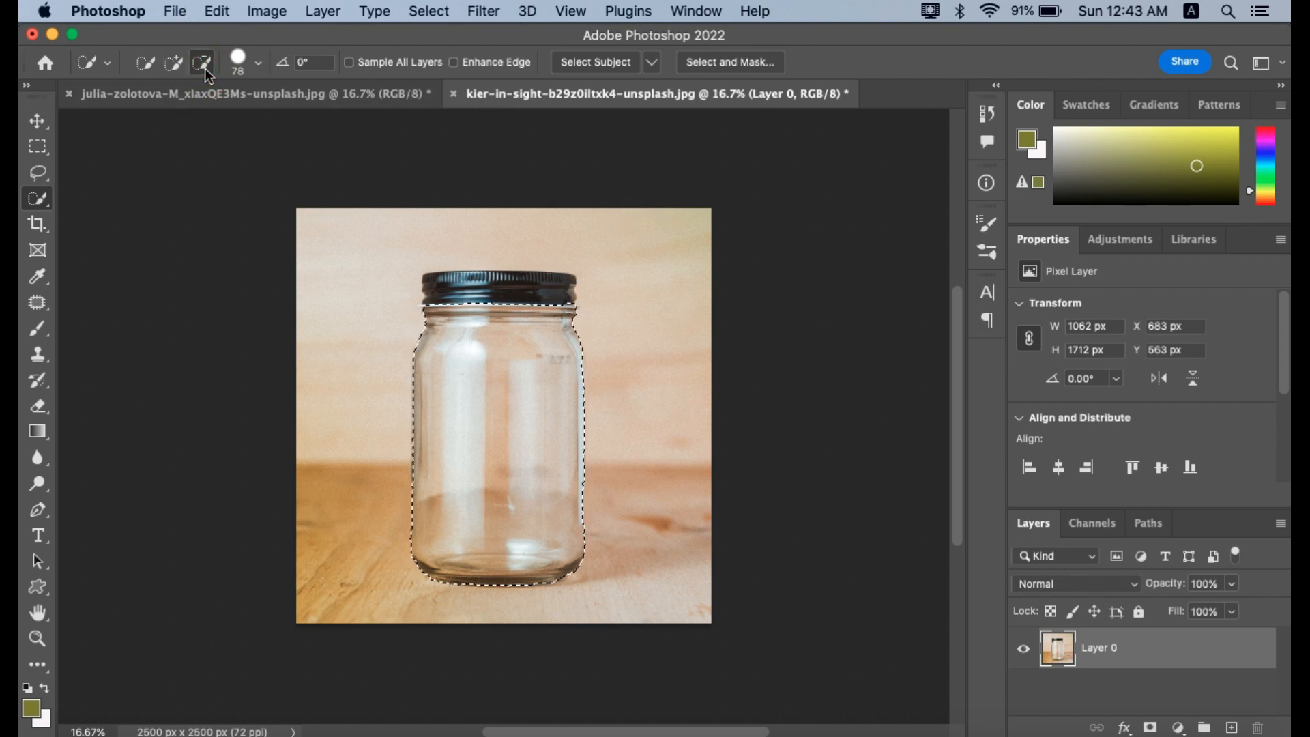
{"action": "left_click", "coordinate": [566, 299]}
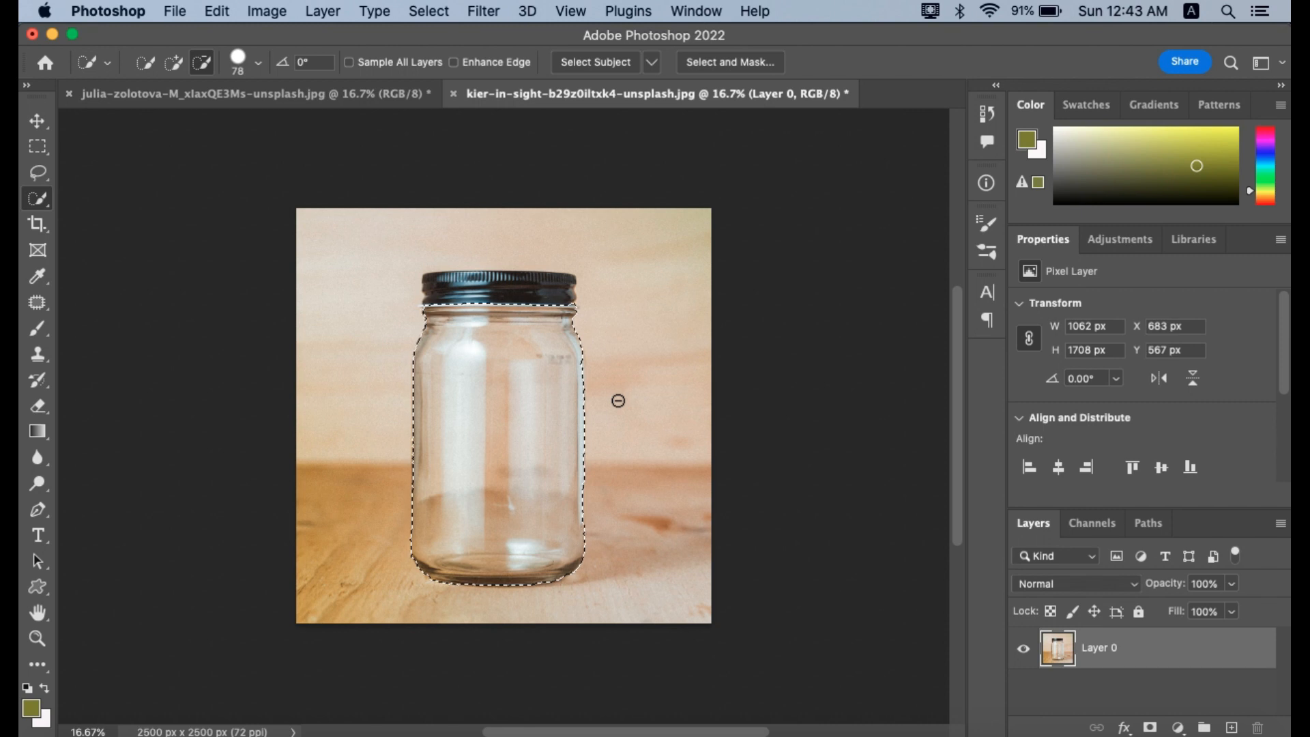
{"action": "key", "text": "super+j"}
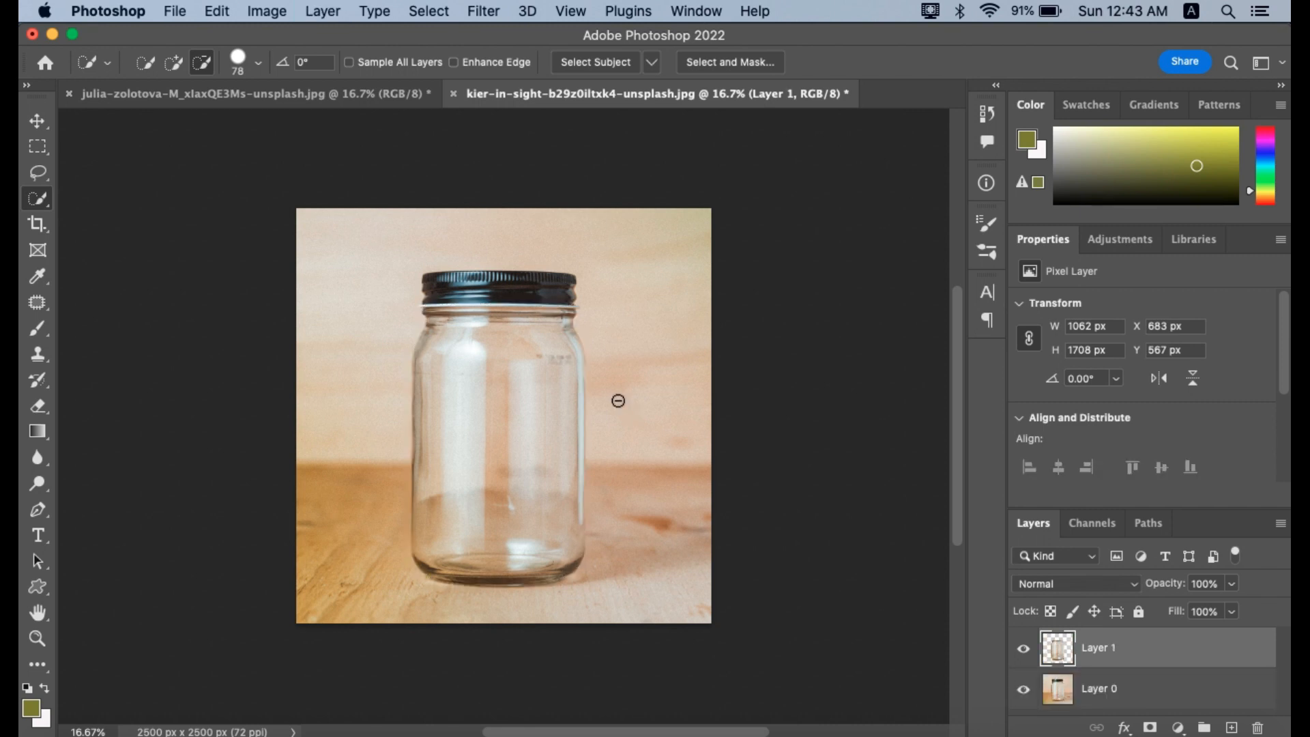
- Switch to the fruit photo and convert its locked Background into a regular layer named Layer 0
{"action": "left_click", "coordinate": [568, 102]}
{"action": "left_click", "coordinate": [365, 95]}
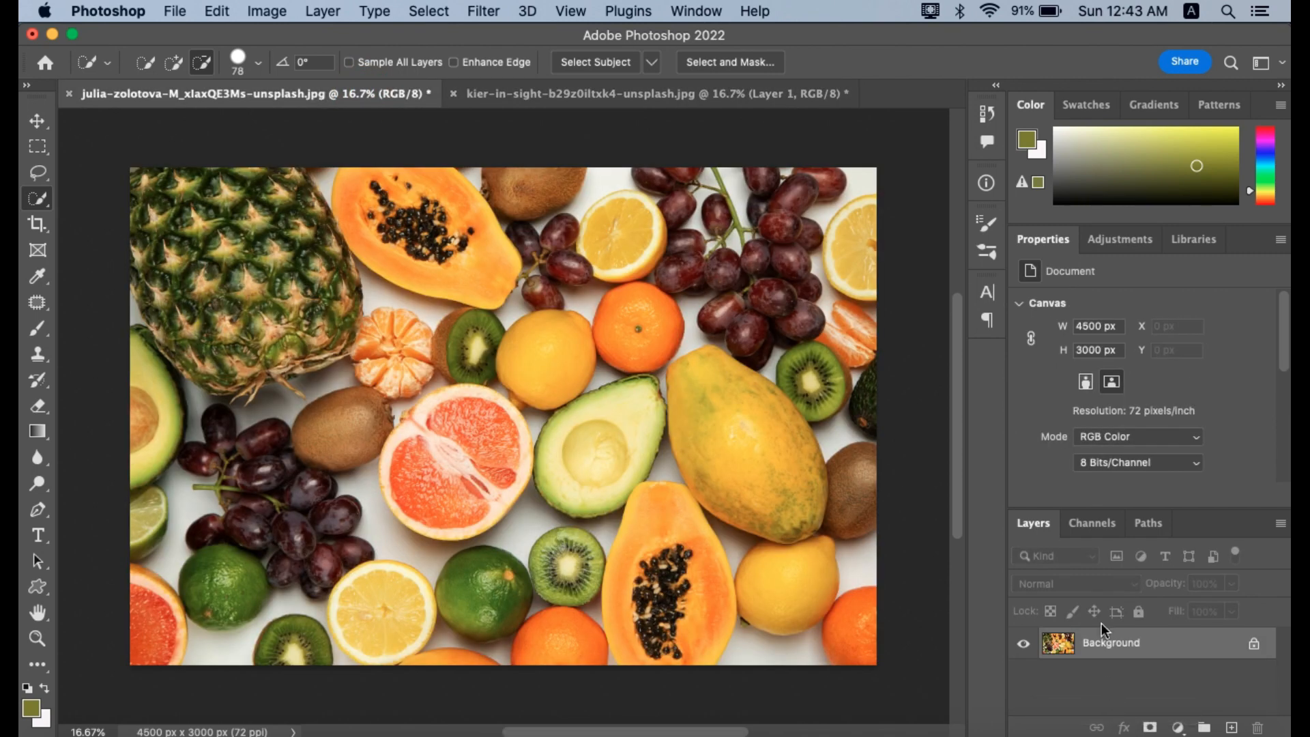
{"action": "double_click", "coordinate": [1102, 650]}
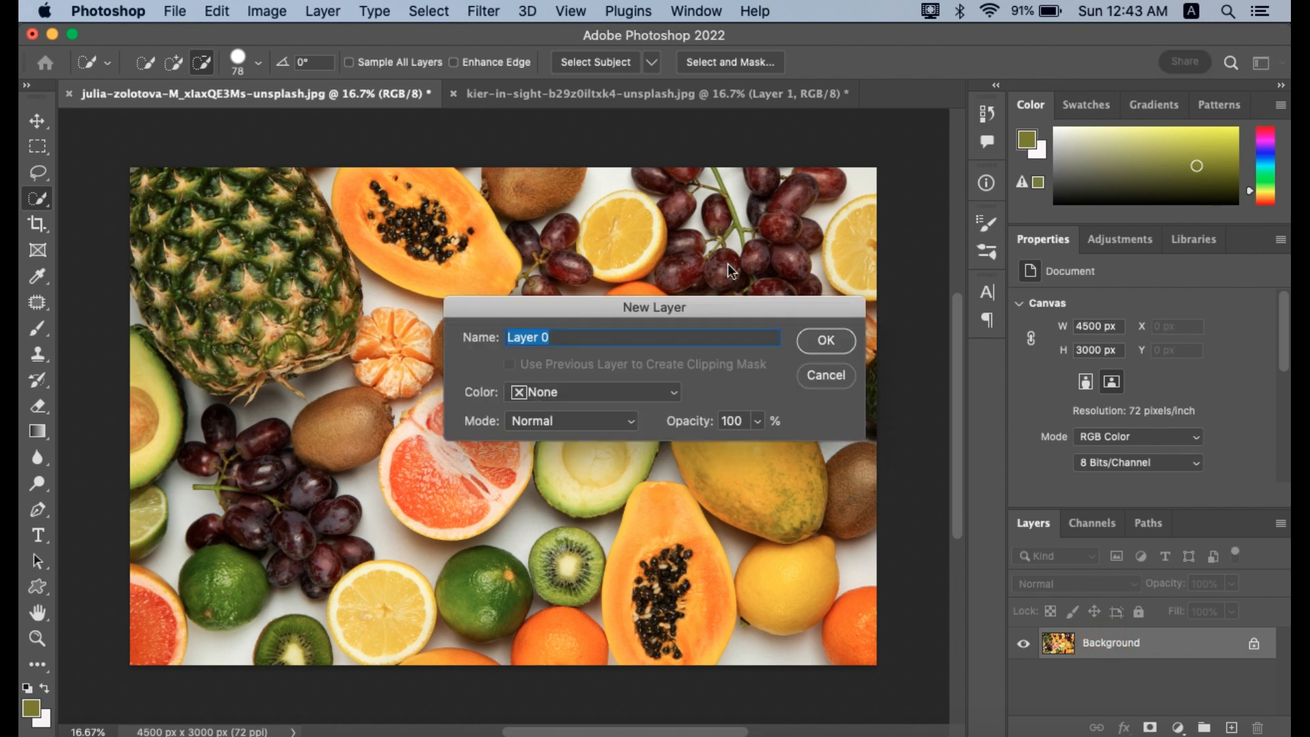
{"action": "left_click", "coordinate": [828, 341]}
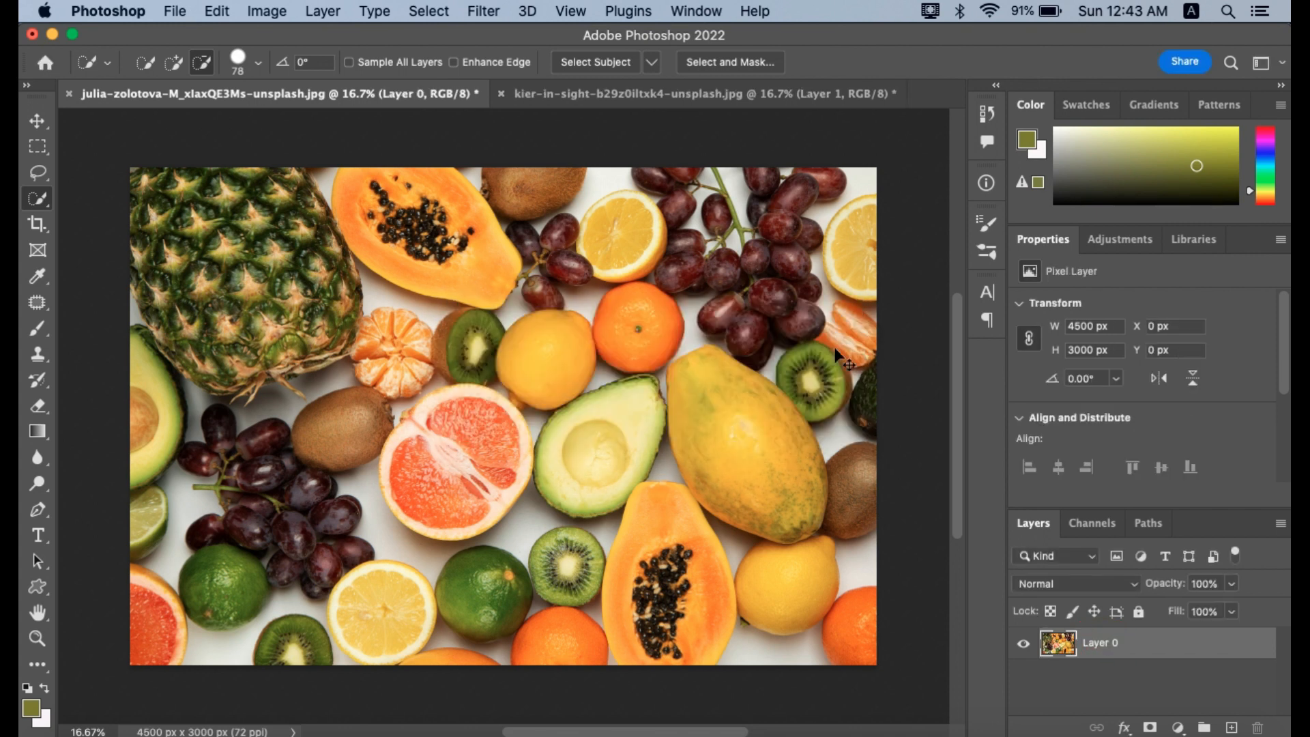
- Copy the entire fruit image and paste it into the jar document
{"action": "key", "text": "super+a"}
{"action": "key", "text": "super+c"}
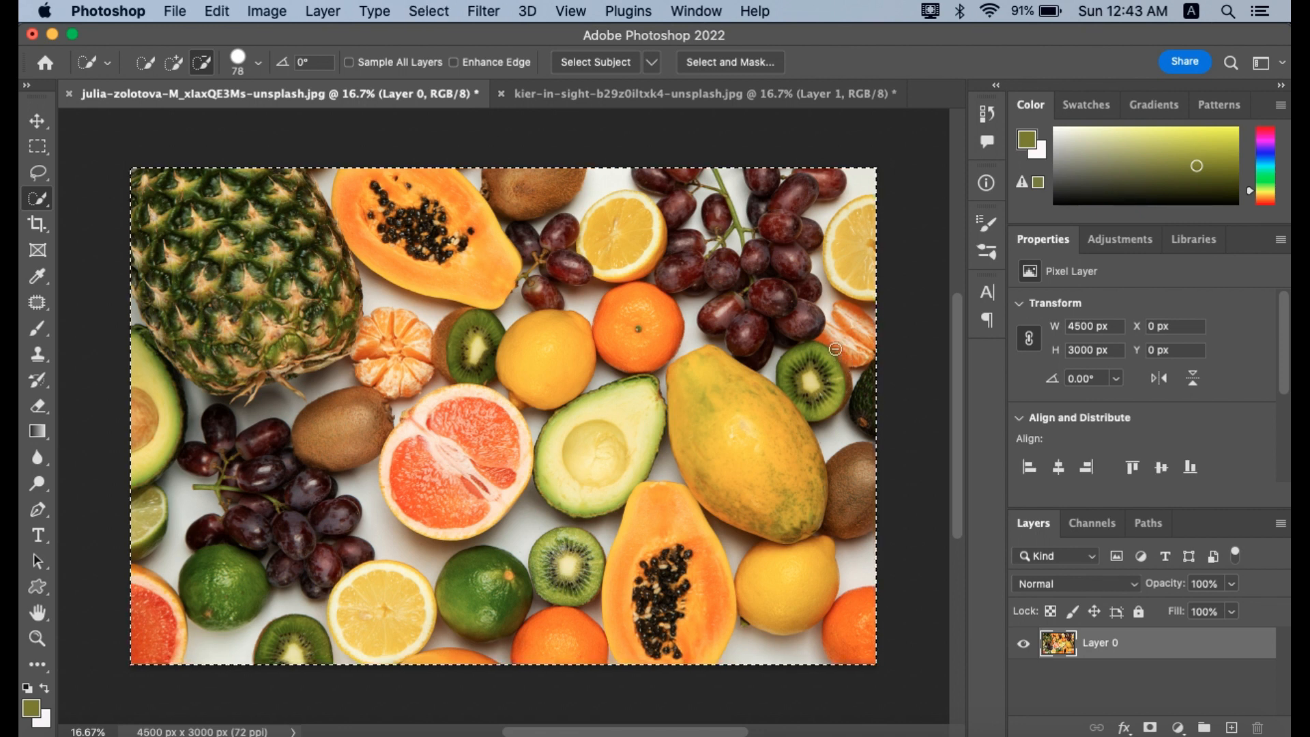
{"action": "left_click", "coordinate": [625, 98]}
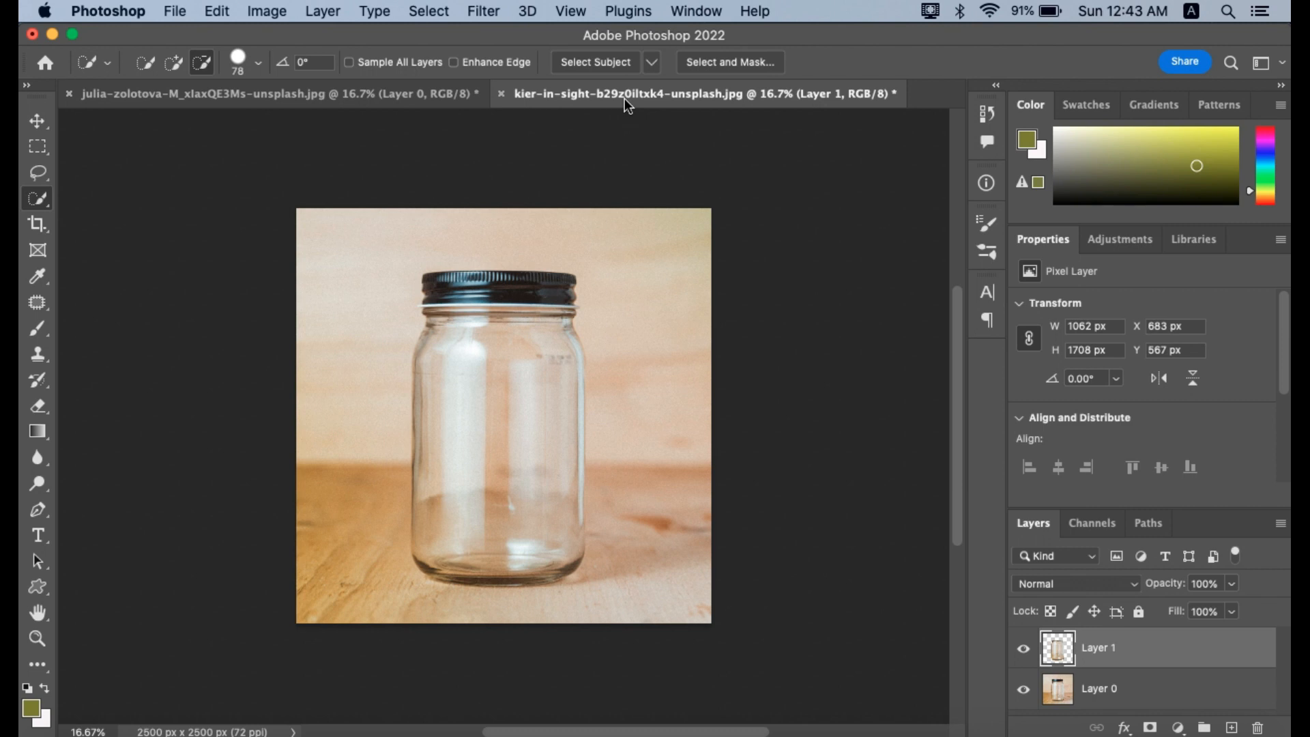
{"action": "key", "text": "super+v"}
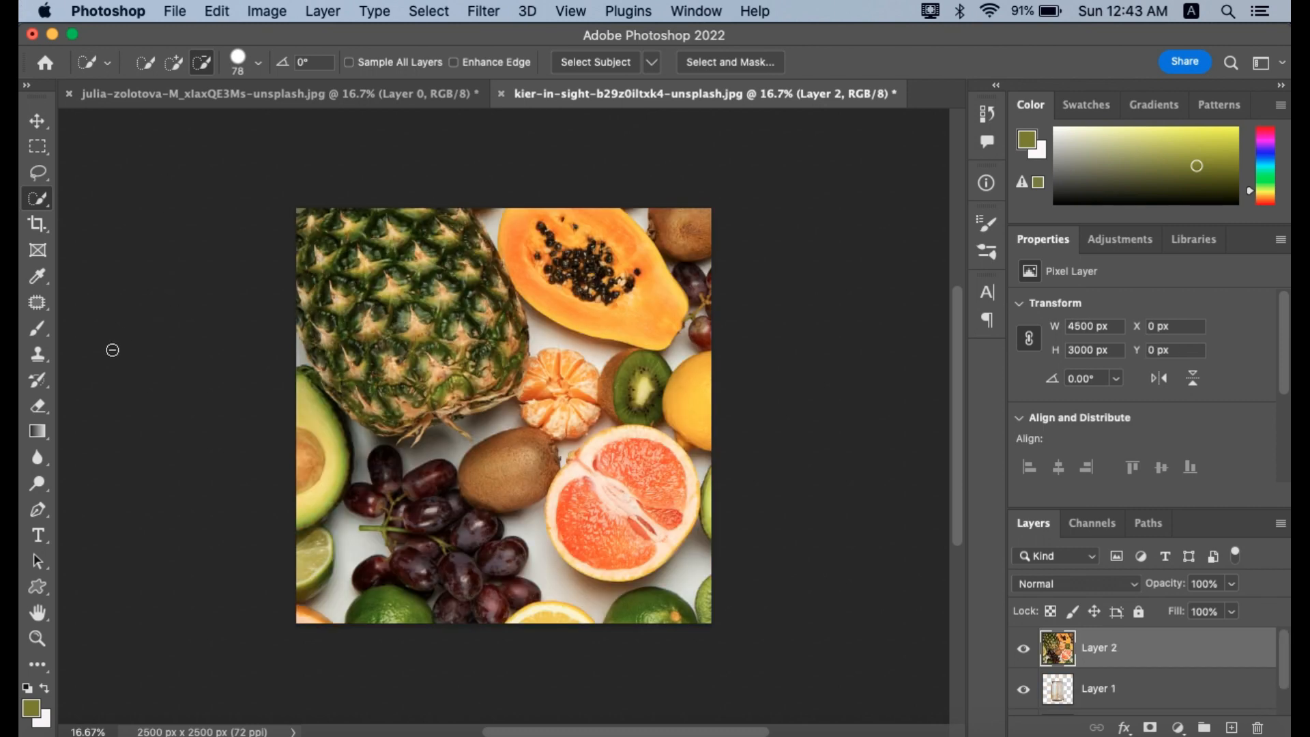
- Scale the pasted fruit layer down to about 56.5% with Free Transform and position it over the jar's glass body
{"action": "key", "text": "super+t"}
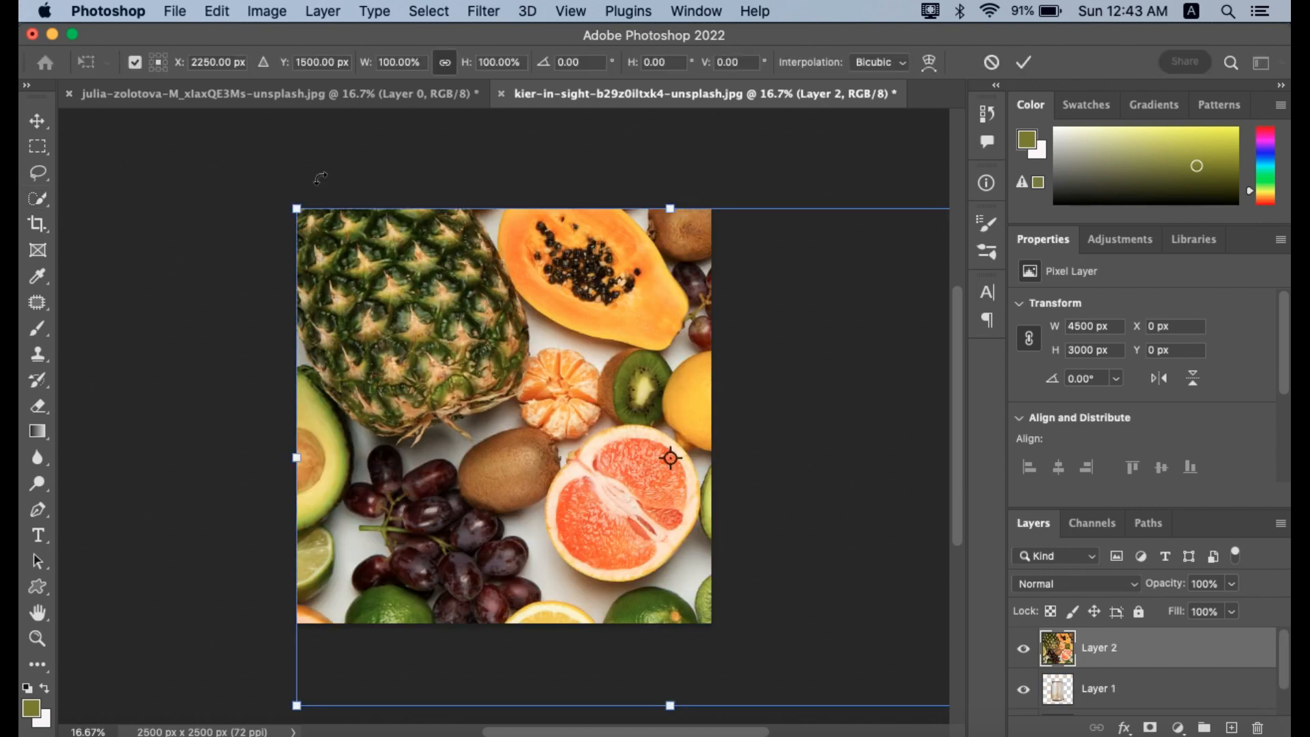
{"action": "left_click_drag", "start_coordinate": [296, 207], "coordinate": [475, 329]}
{"action": "left_click_drag", "start_coordinate": [597, 518], "coordinate": [392, 433]}
{"action": "left_click_drag", "start_coordinate": [271, 245], "coordinate": [416, 342]}
{"action": "left_click_drag", "start_coordinate": [548, 565], "coordinate": [450, 531]}
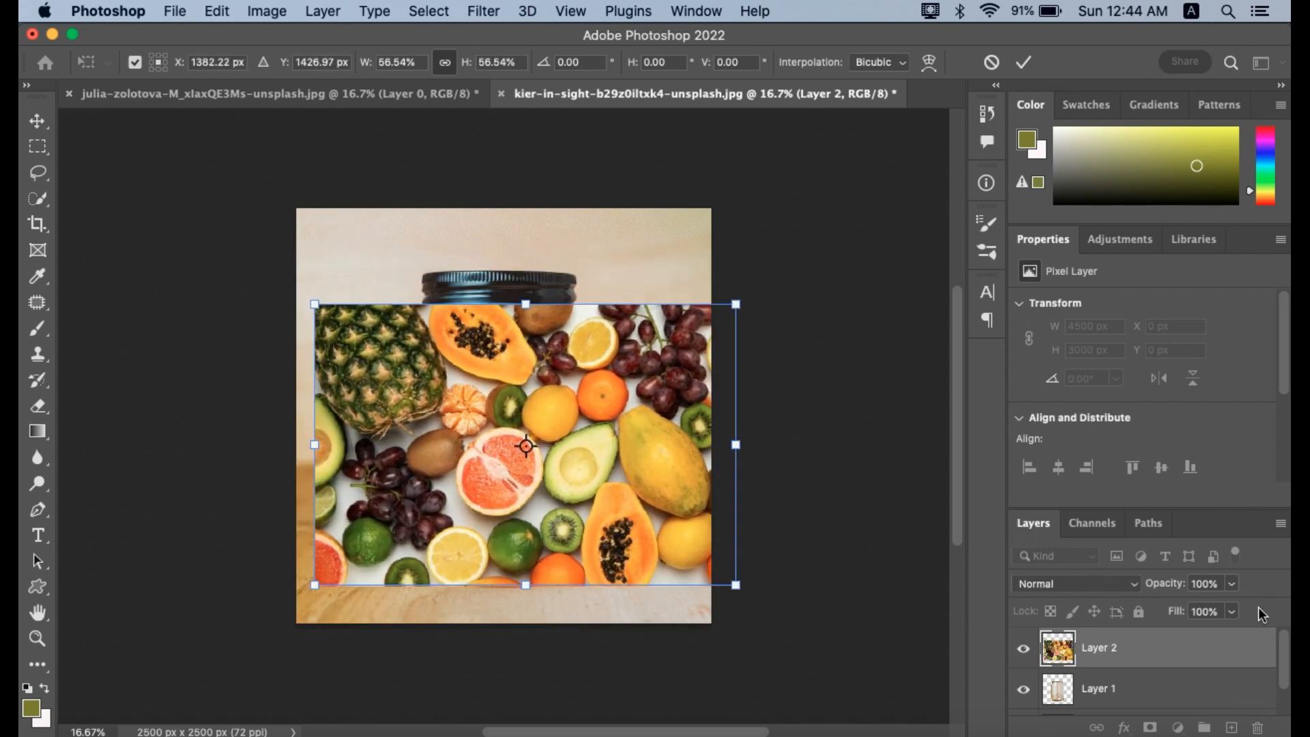
- Lower the fruit layer's opacity to 50% and fit the image over the jar's full height at about 58.6% scale
{"action": "left_click", "coordinate": [1232, 586]}
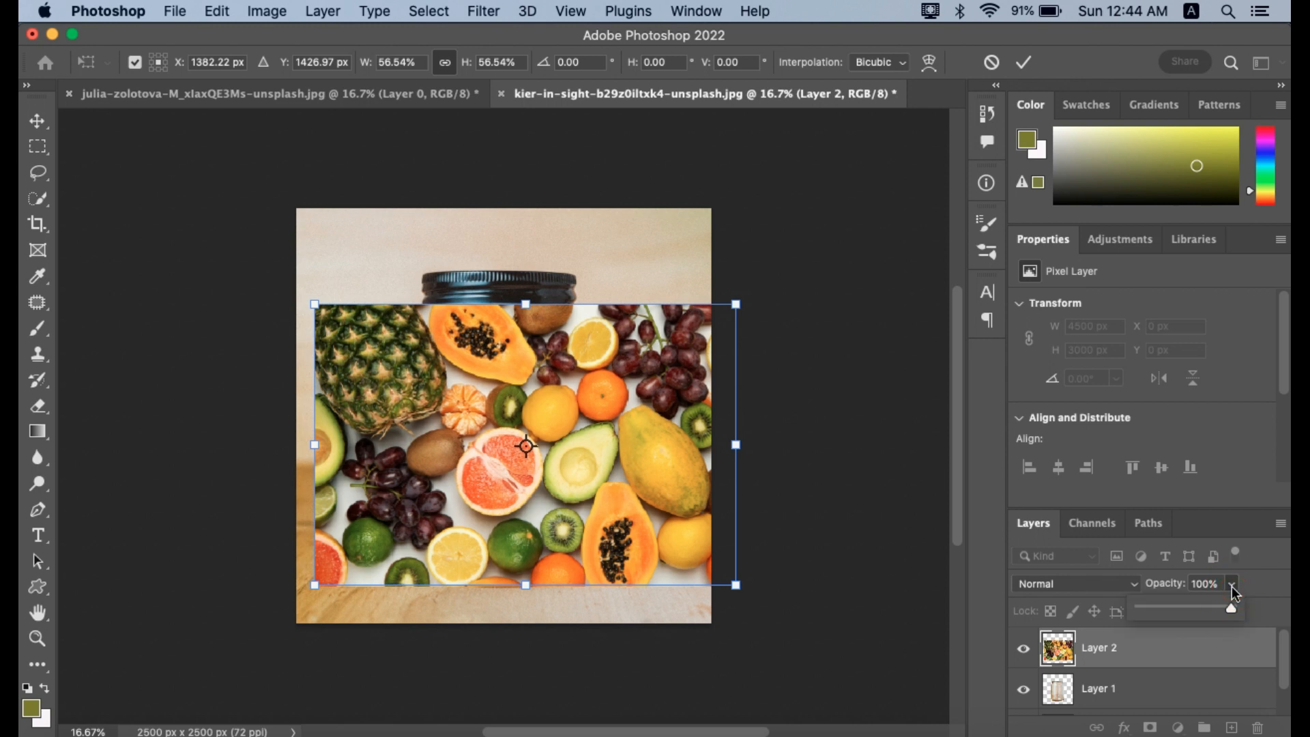
{"action": "left_click", "coordinate": [1186, 609]}
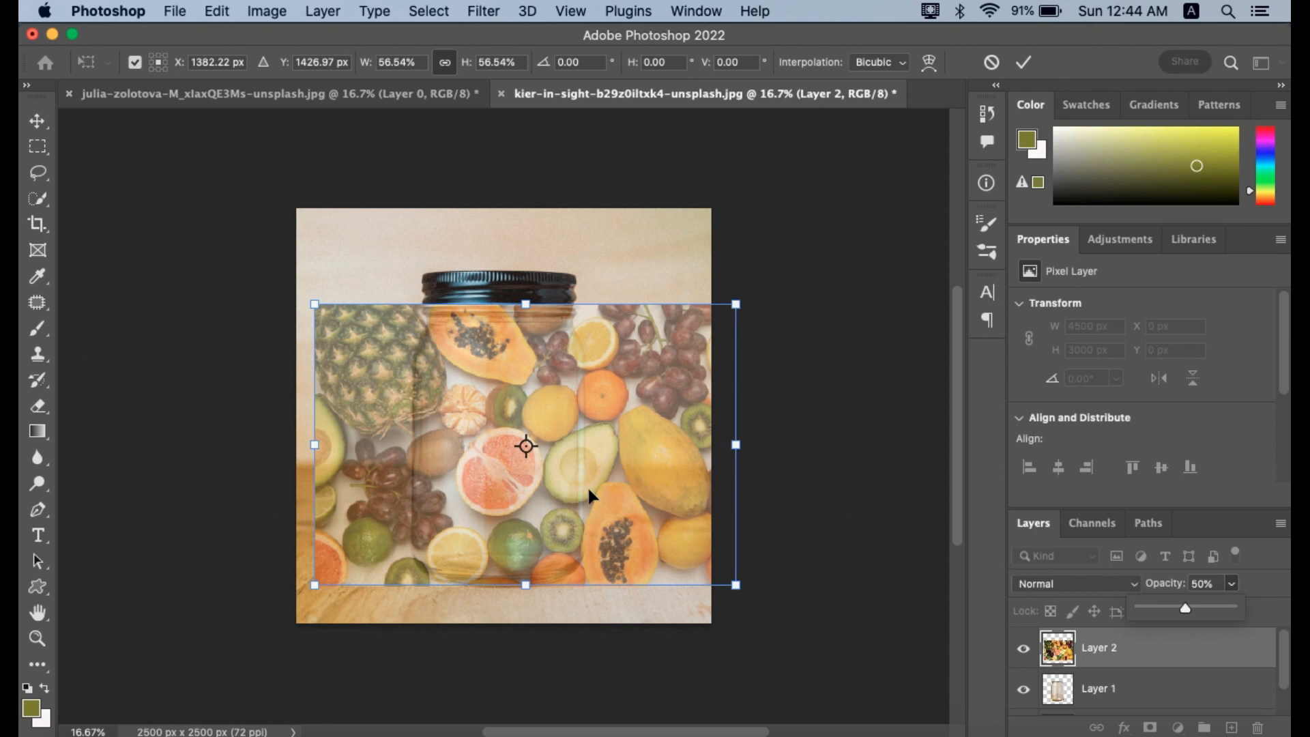
{"action": "left_click_drag", "start_coordinate": [528, 584], "coordinate": [526, 594]}
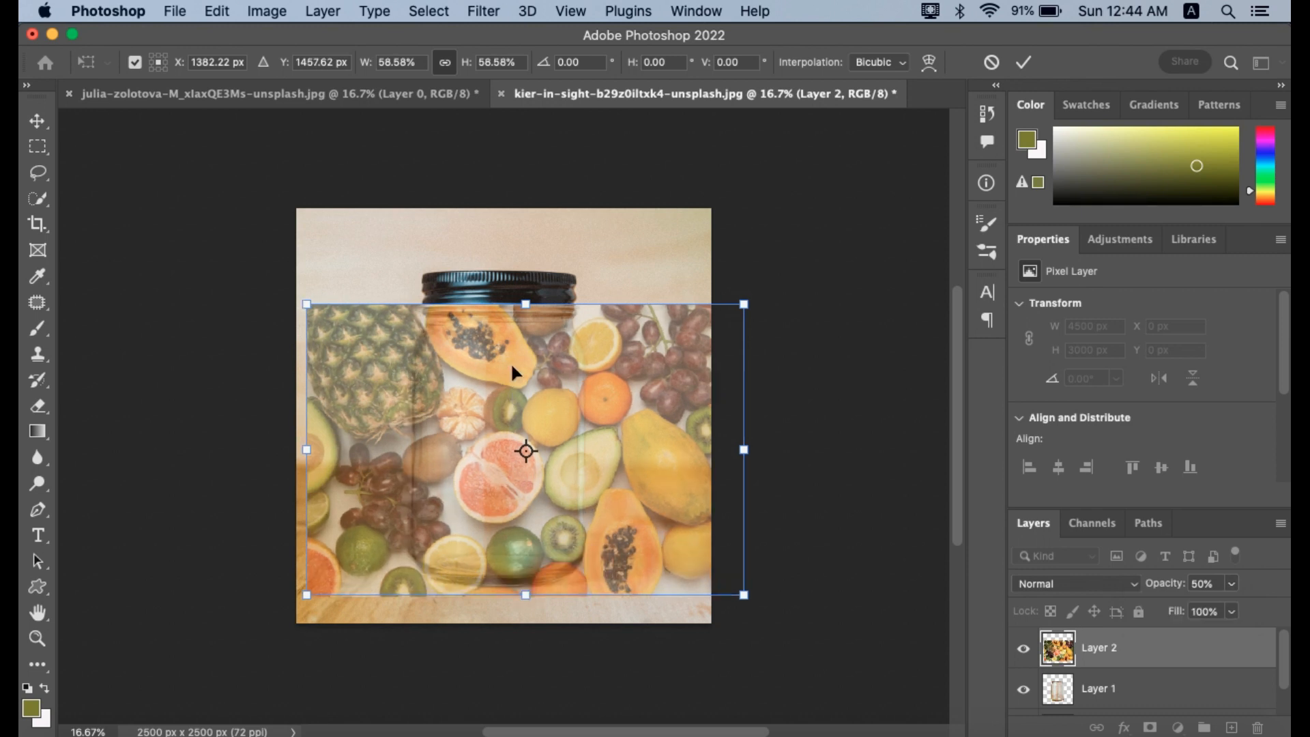
{"action": "left_click_drag", "start_coordinate": [512, 367], "coordinate": [511, 365]}
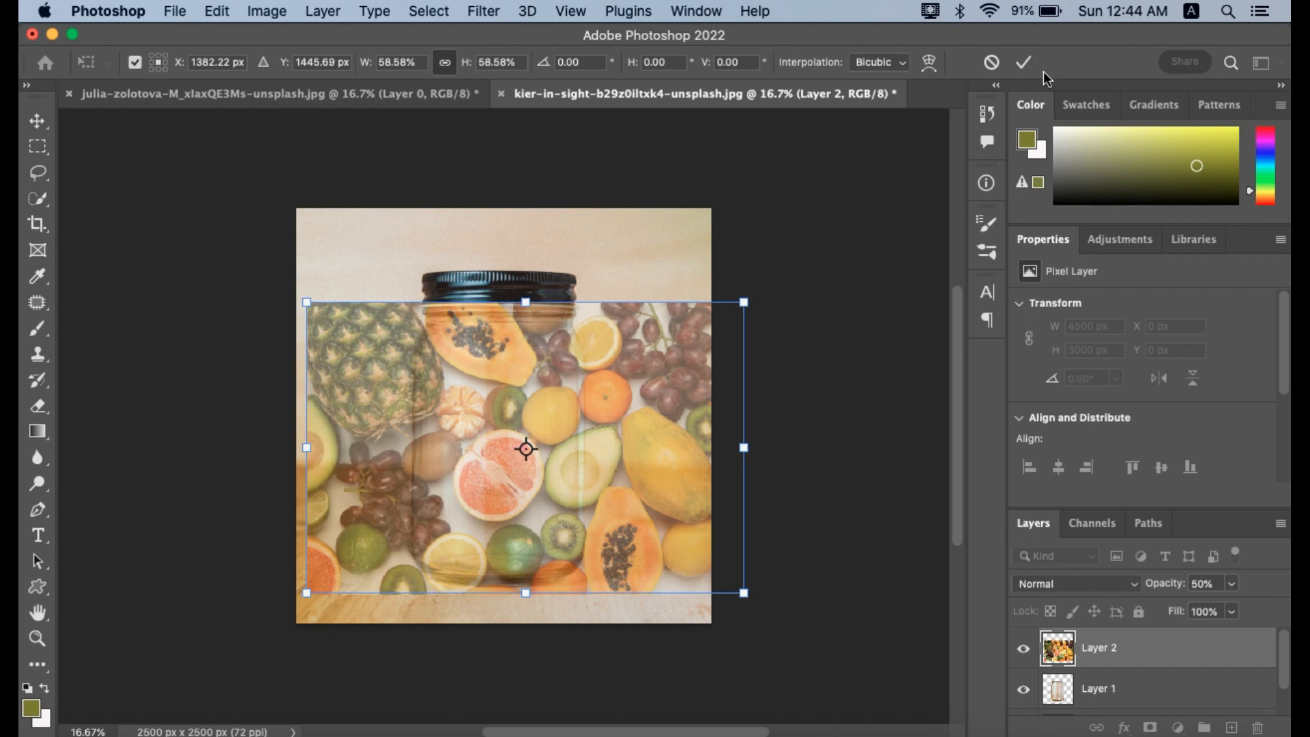
{"action": "left_click", "coordinate": [1023, 62]}
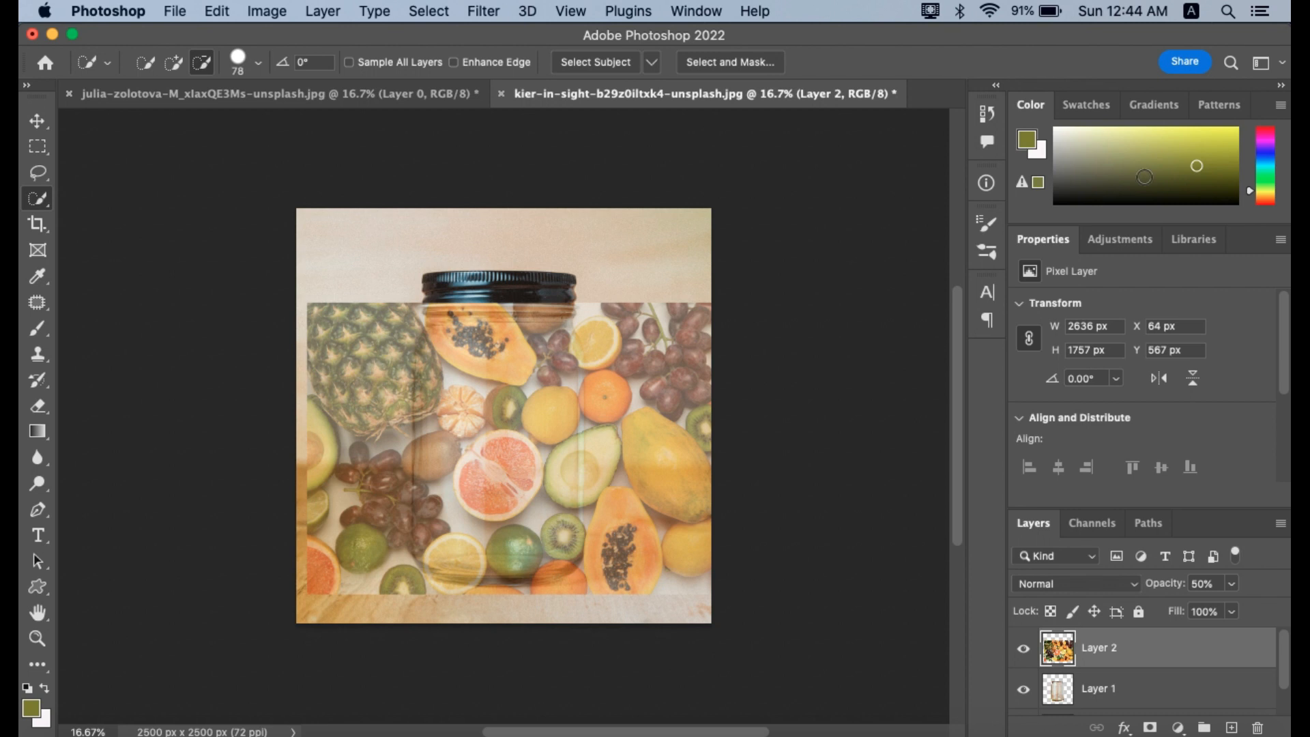
- Clip the fruit layer, set to 100% opacity, to the jar cutout layer and open its blending mode choices
{"action": "left_click", "coordinate": [1231, 611]}
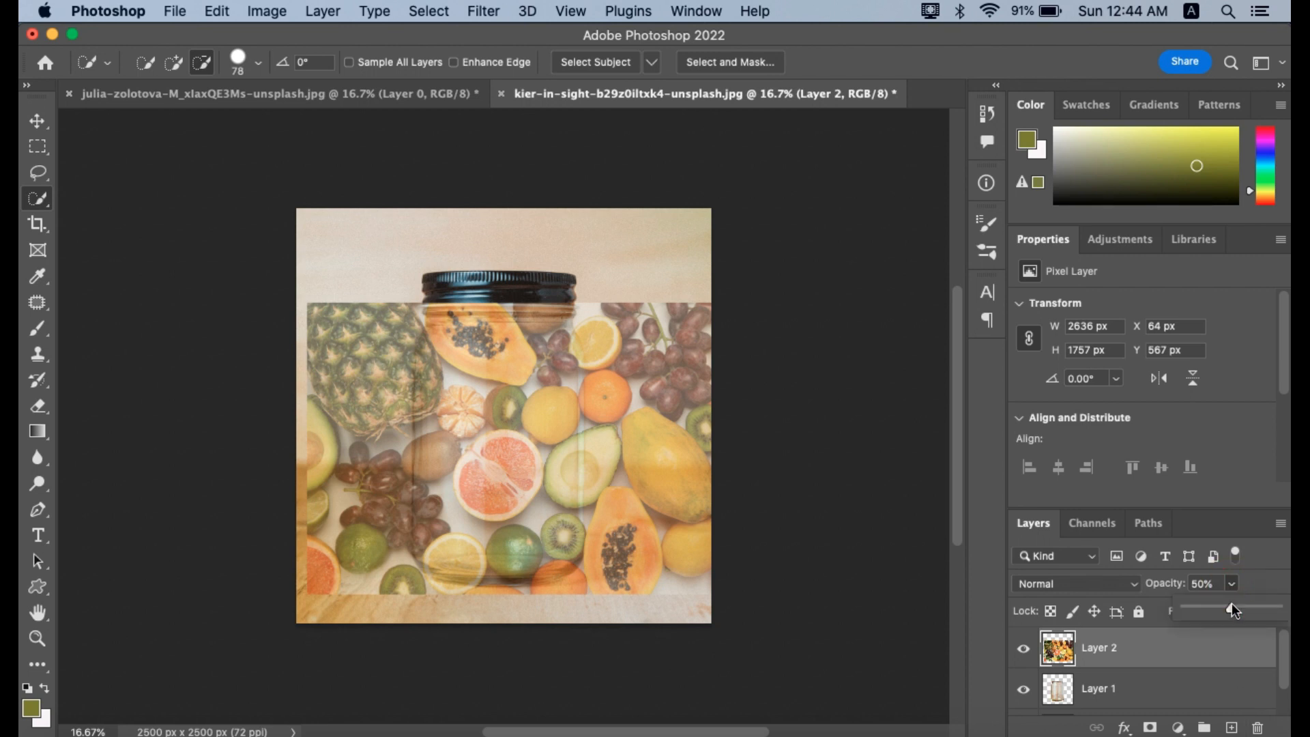
{"action": "left_click_drag", "start_coordinate": [1233, 609], "coordinate": [1287, 608]}
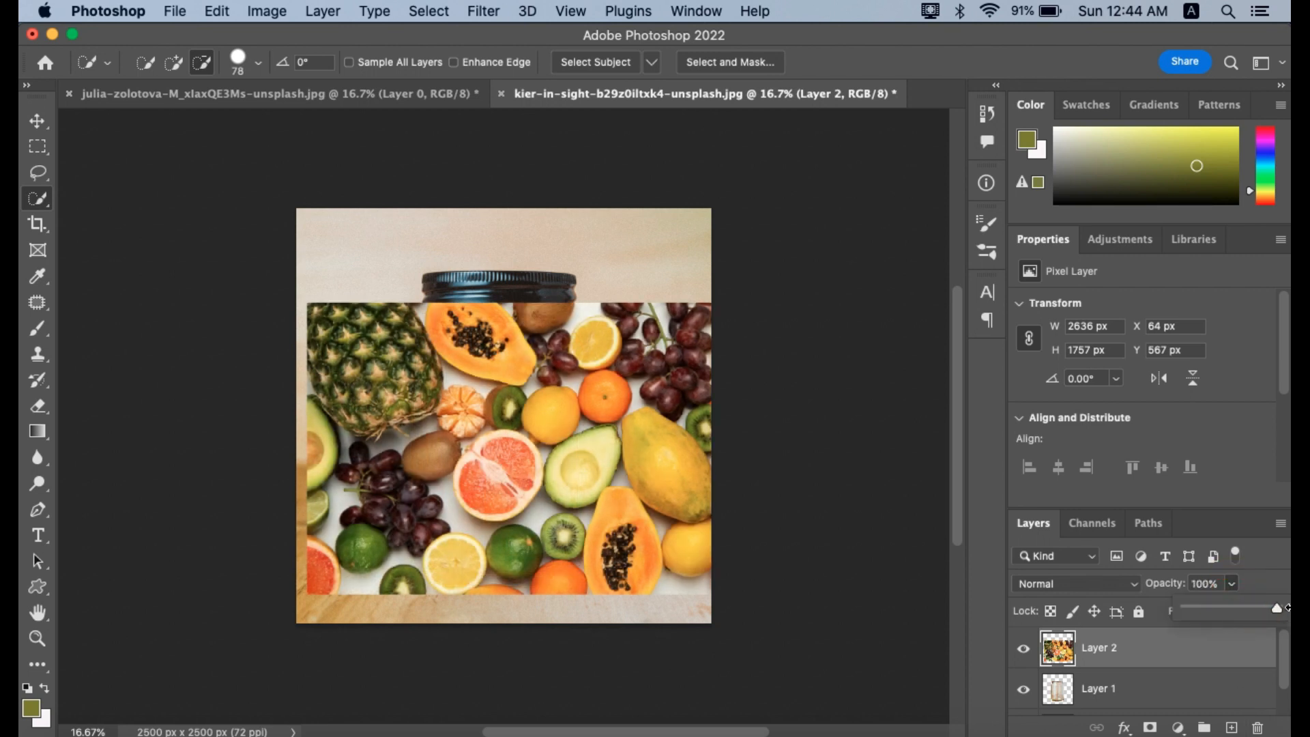
{"action": "left_click", "coordinate": [1136, 666], "text": "alt"}
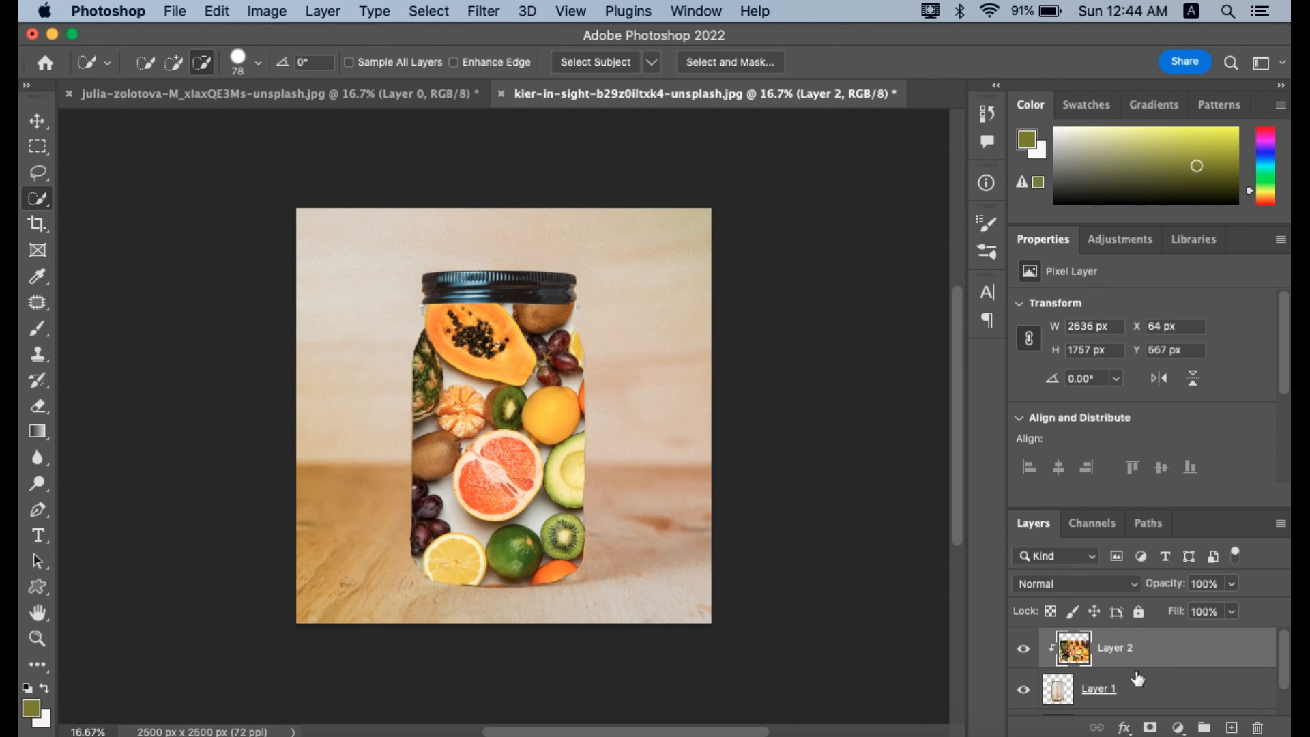
{"action": "left_click", "coordinate": [1134, 585]}
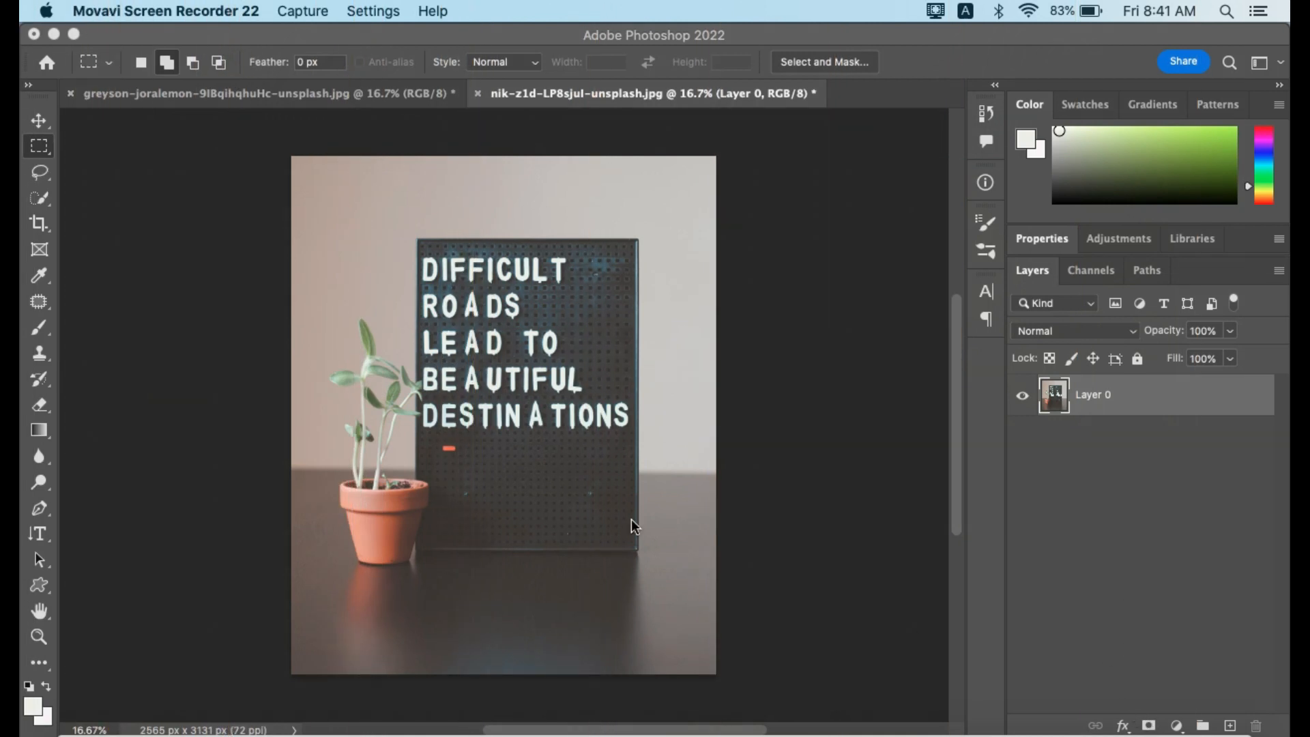
- Draw a freehand Lasso selection around the five lines of lettering on the letter board
{"action": "left_click", "coordinate": [39, 175]}
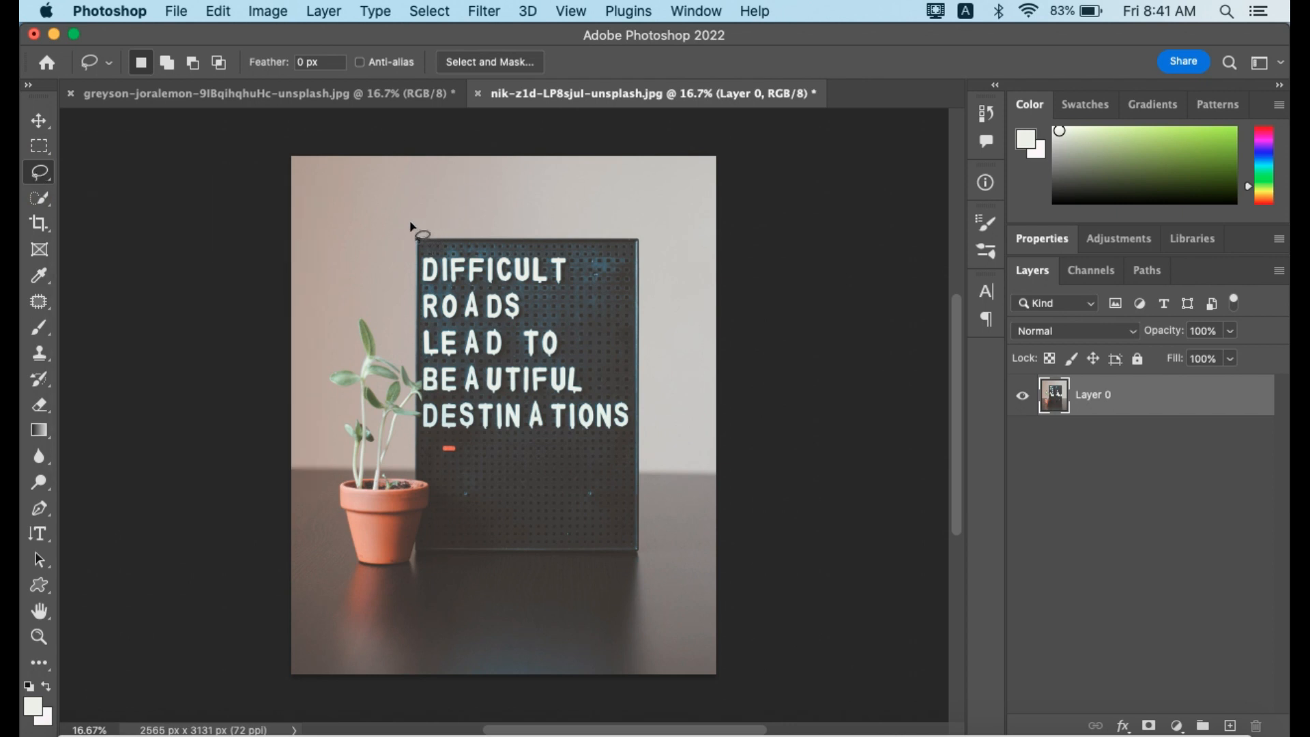
{"action": "left_click_drag", "start_coordinate": [411, 223], "coordinate": [458, 230]}
{"action": "mouse_move", "coordinate": [581, 346]}
{"action": "left_mouse_down"}
{"action": "mouse_move", "coordinate": [622, 384]}
{"action": "mouse_move", "coordinate": [636, 434]}
{"action": "mouse_move", "coordinate": [424, 435]}
{"action": "mouse_move", "coordinate": [411, 390]}
{"action": "mouse_move", "coordinate": [426, 366]}
{"action": "mouse_move", "coordinate": [416, 241]}
{"action": "mouse_move", "coordinate": [451, 228]}
{"action": "left_mouse_up"}
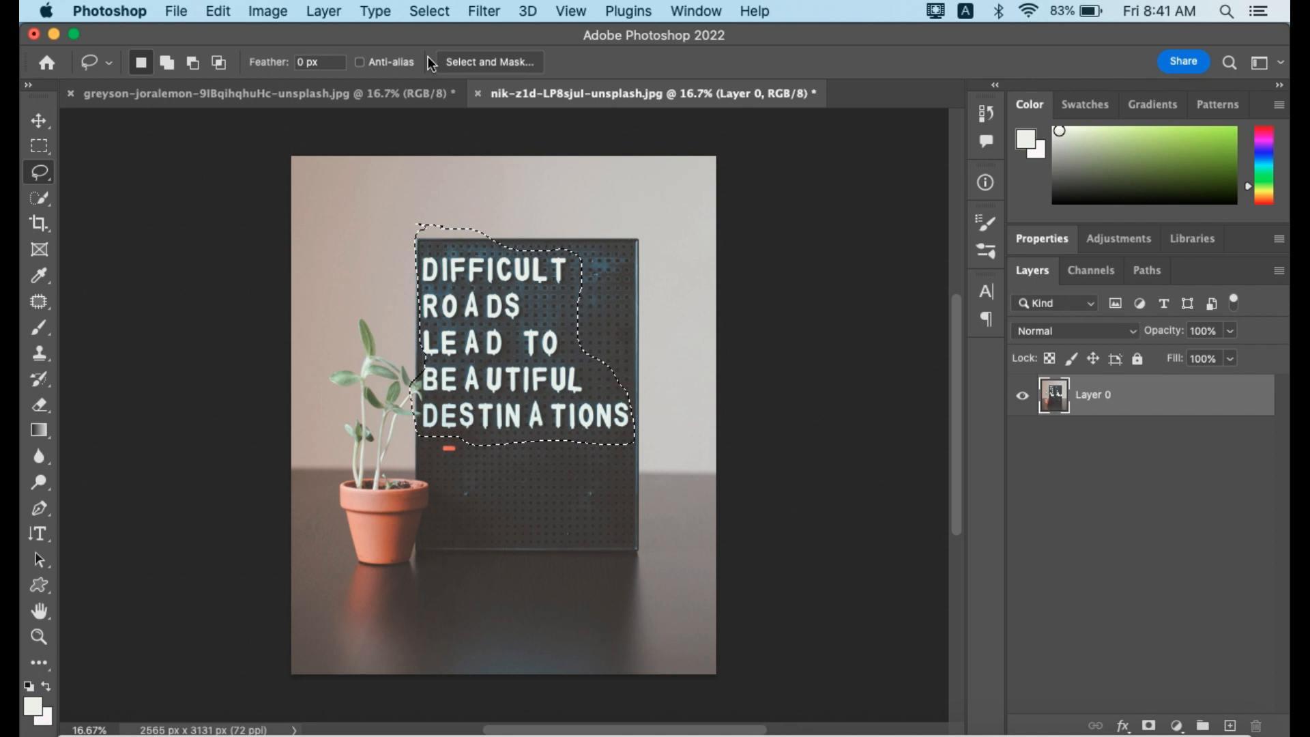
- Narrow the selection to the white letters using Color Range with Sampled Colors, and copy them to a new layer
{"action": "left_click", "coordinate": [440, 13]}
{"action": "left_click", "coordinate": [464, 210]}
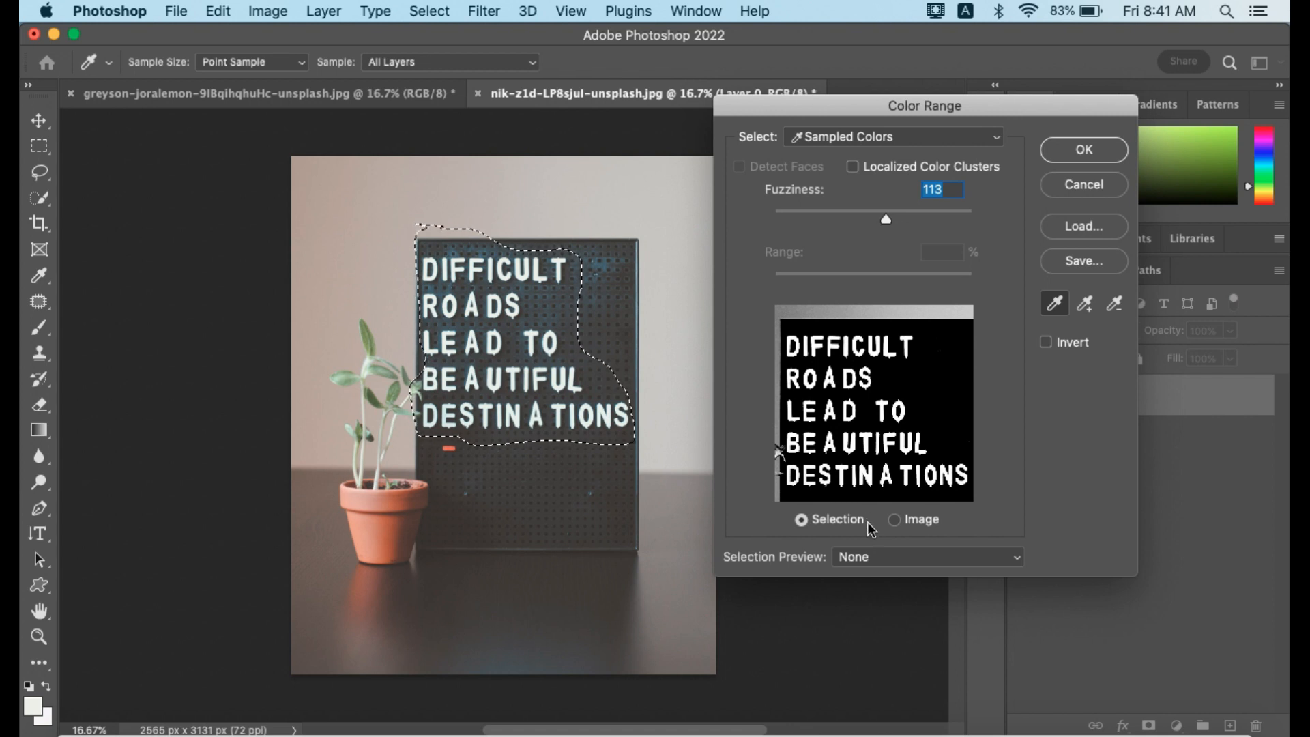
{"action": "left_click", "coordinate": [1086, 151]}
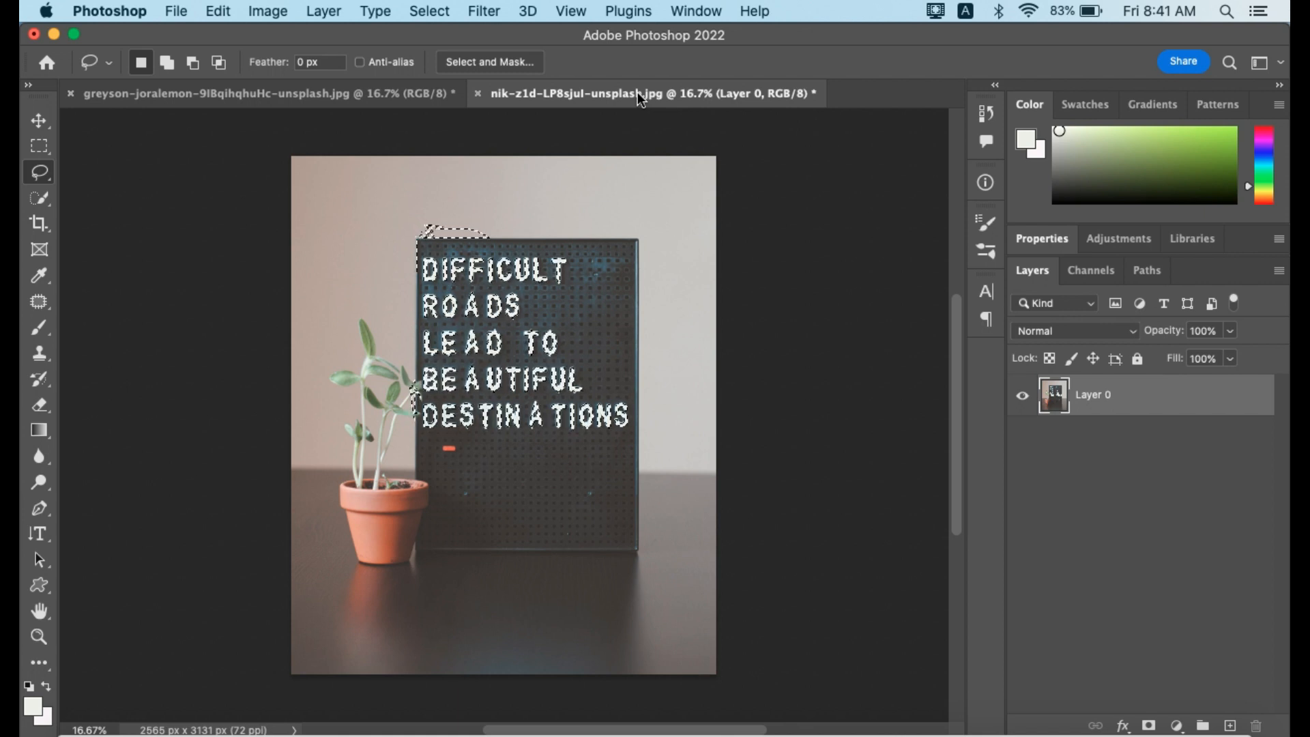
{"action": "key", "text": "super+j"}
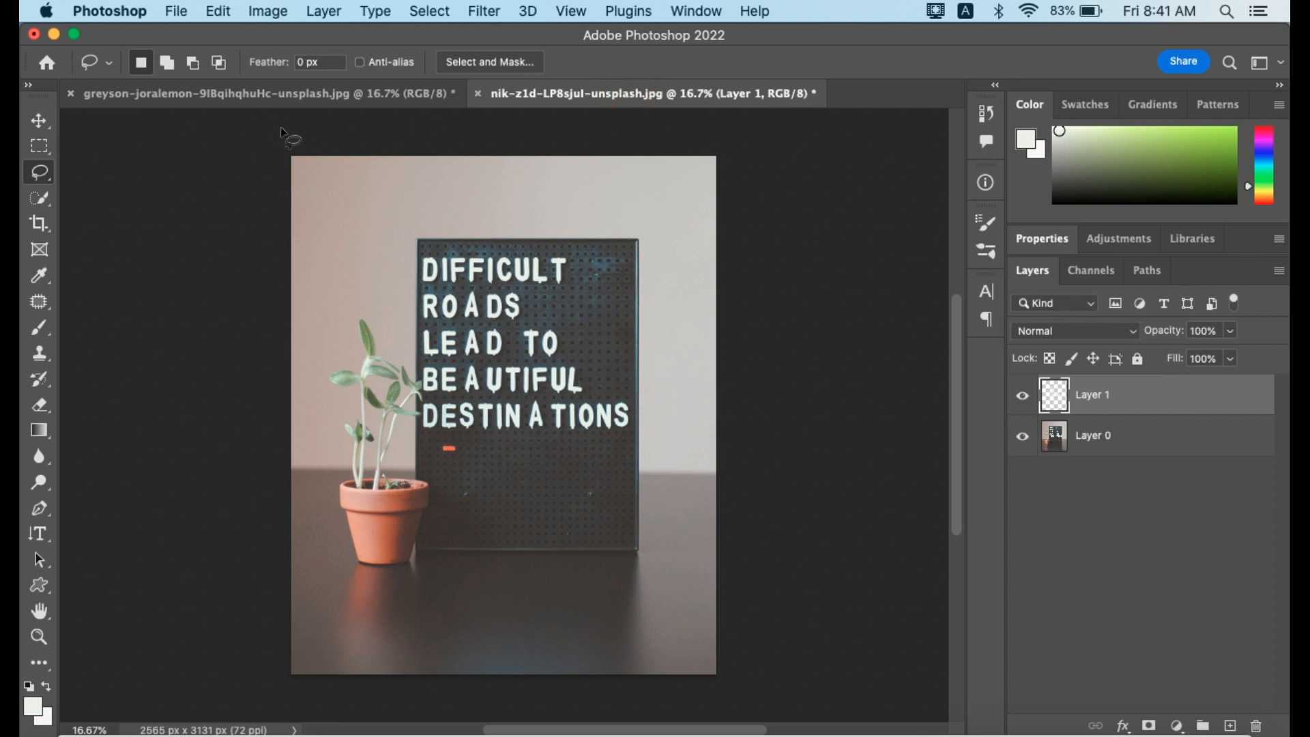
- Copy the entire colorful balls image and paste it into the letter board document
{"action": "left_click", "coordinate": [278, 96]}
{"action": "key", "text": "super+a"}
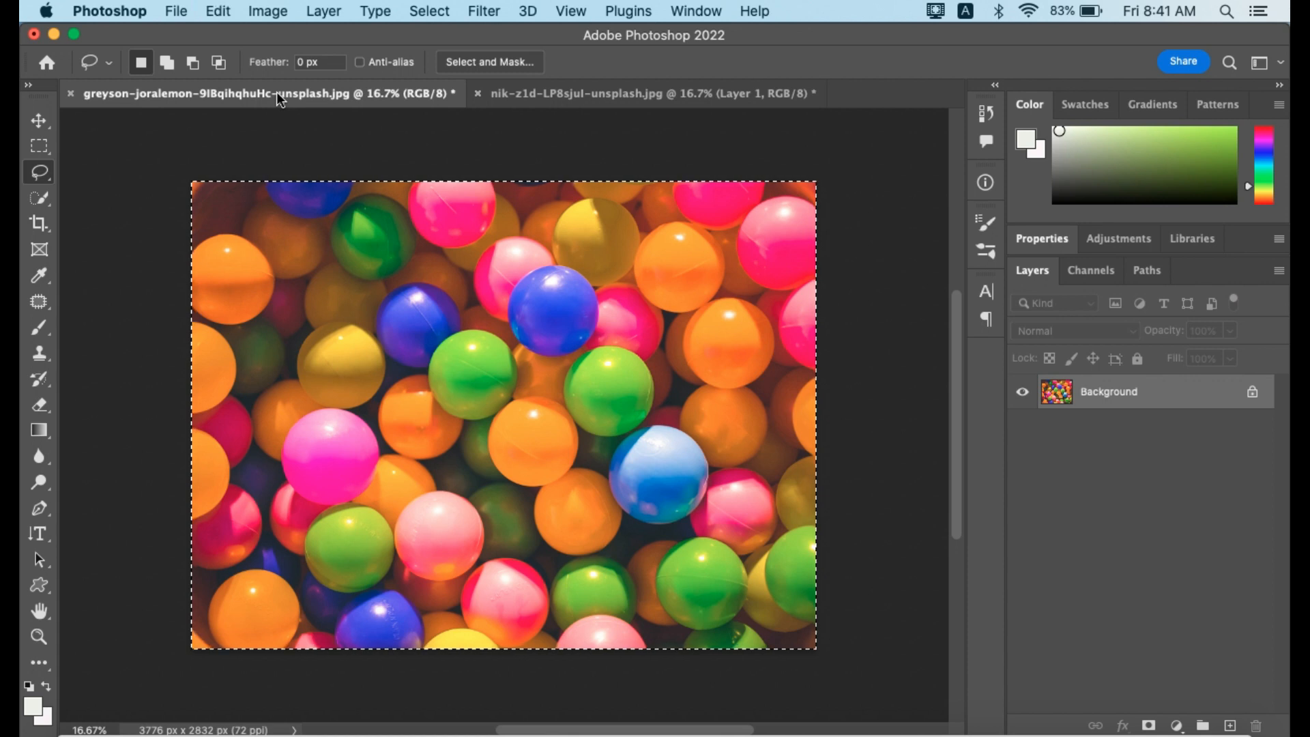
{"action": "left_click", "coordinate": [616, 96]}
{"action": "key", "text": "super+v"}
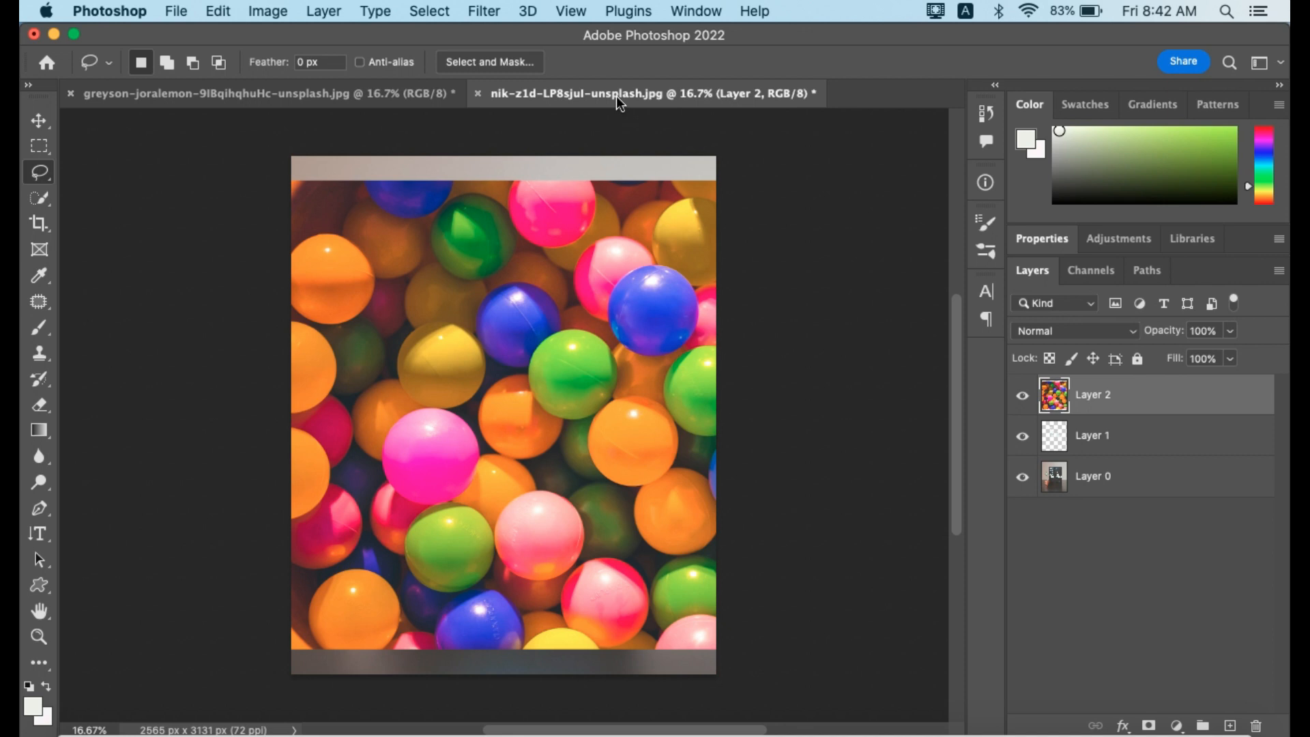
- Scale the colorful balls layer to about 40% at 49% opacity and position it over the five lines of lettering
{"action": "key", "text": "super+t"}
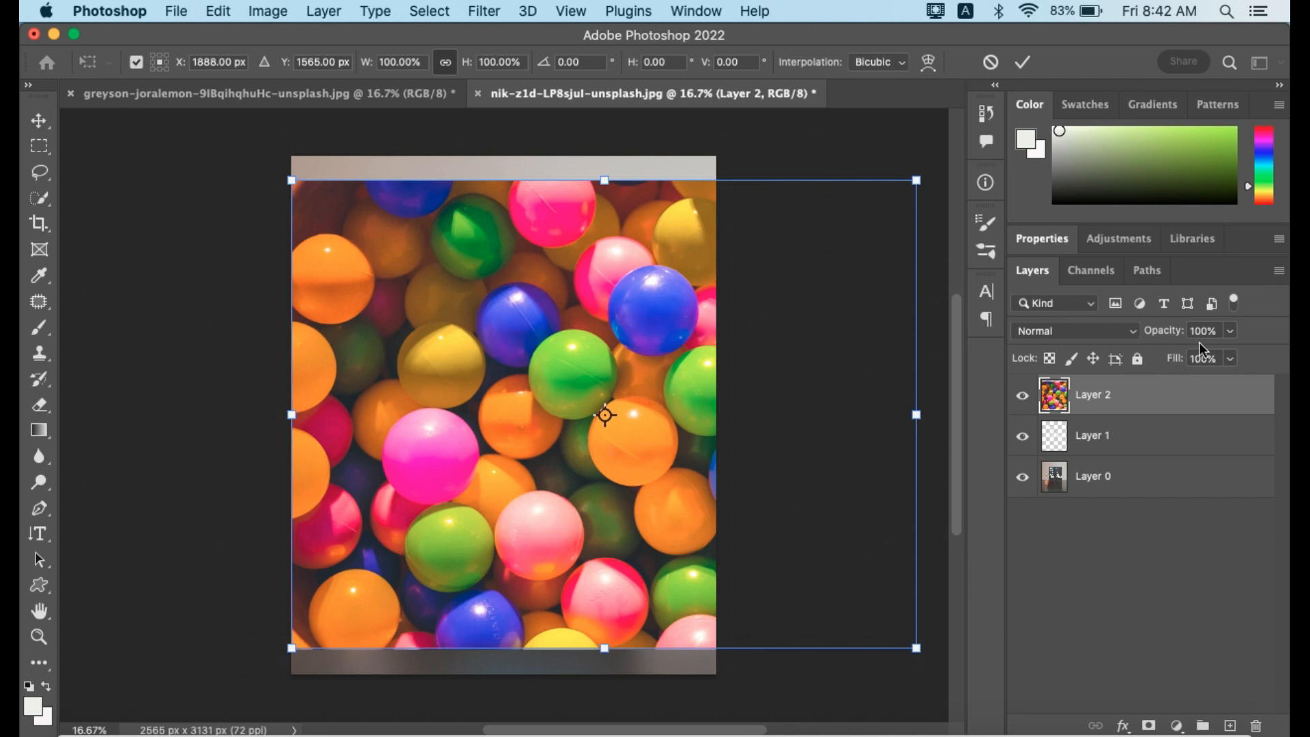
{"action": "left_click_drag", "start_coordinate": [916, 414], "coordinate": [581, 456]}
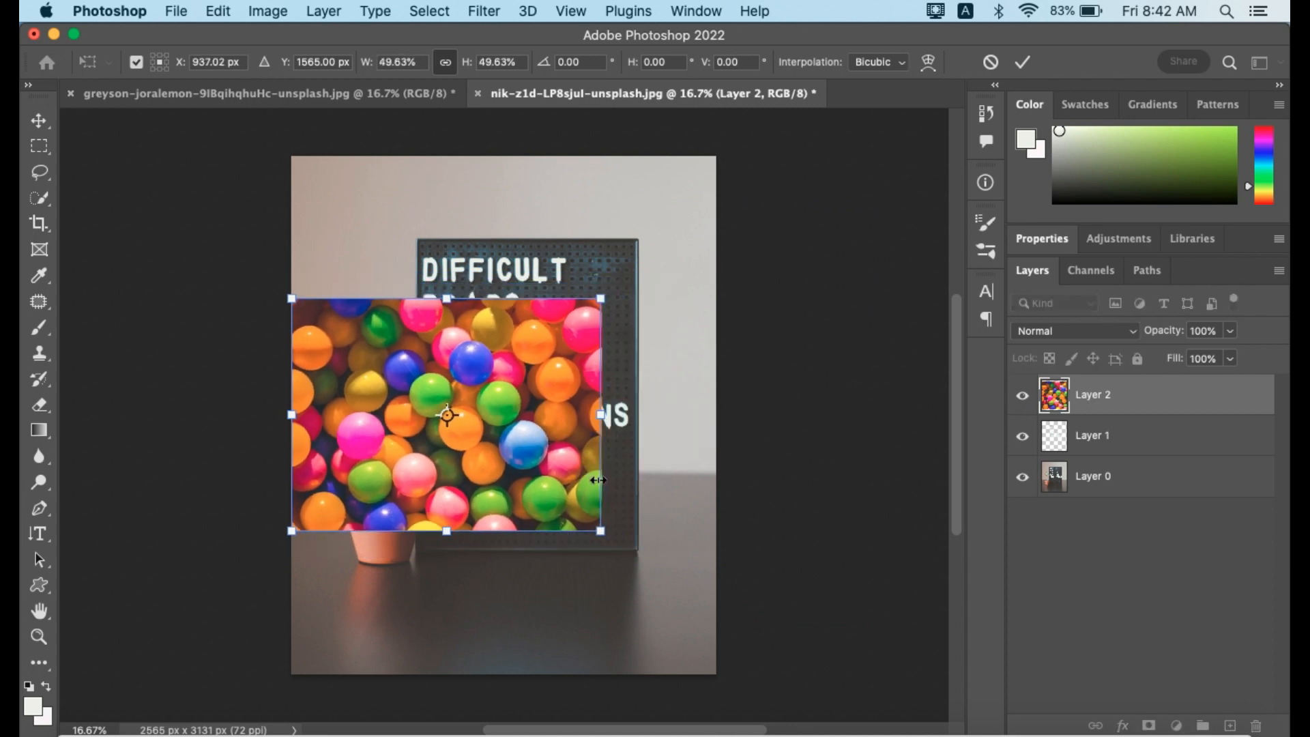
{"action": "left_click_drag", "start_coordinate": [374, 412], "coordinate": [431, 347]}
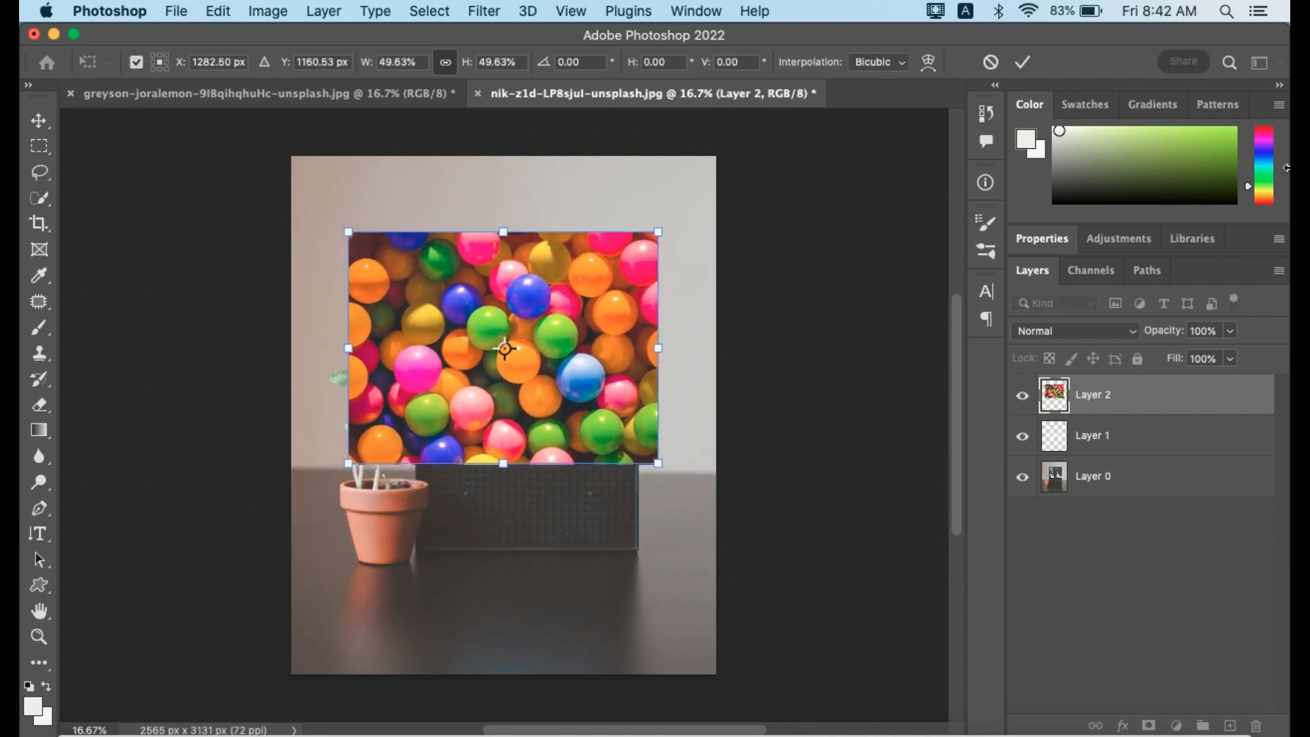
{"action": "left_click", "coordinate": [1234, 332]}
{"action": "left_click_drag", "start_coordinate": [1233, 353], "coordinate": [1181, 361]}
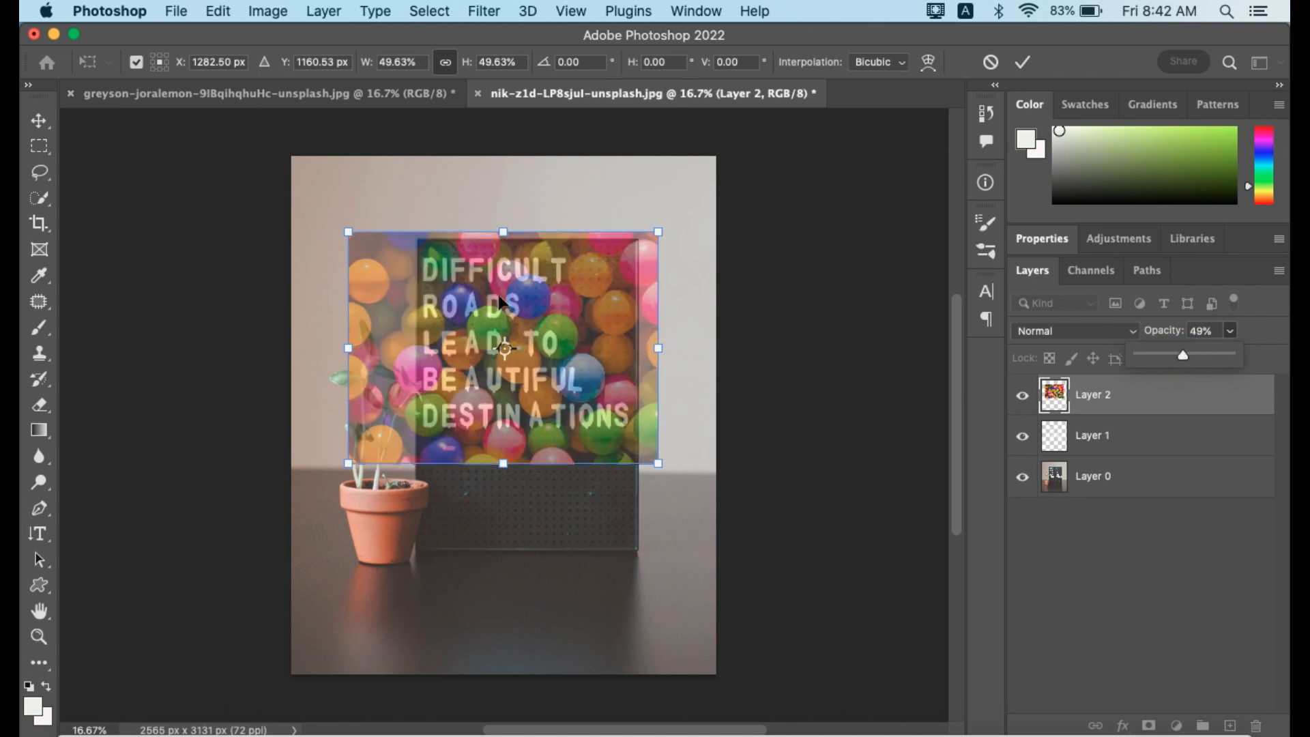
{"action": "left_click_drag", "start_coordinate": [502, 232], "coordinate": [503, 254]}
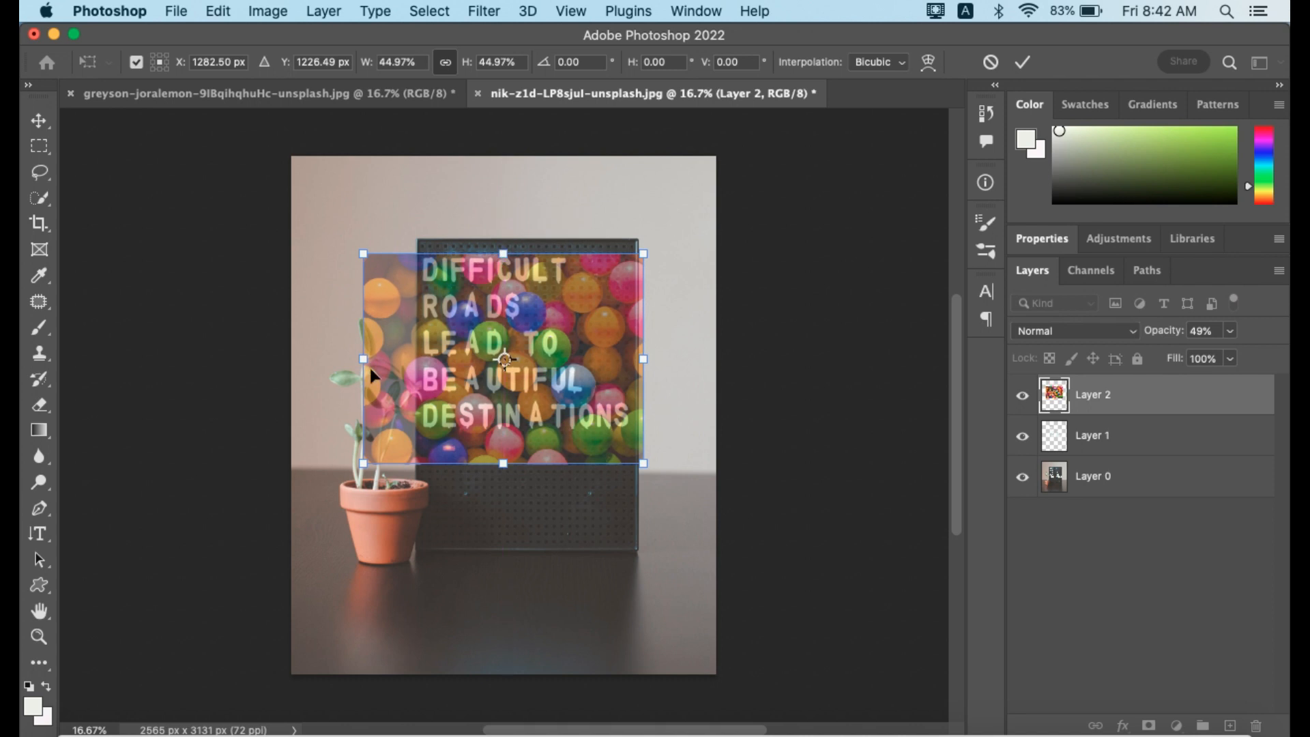
{"action": "left_click_drag", "start_coordinate": [366, 359], "coordinate": [395, 359]}
{"action": "left_click_drag", "start_coordinate": [483, 365], "coordinate": [512, 319]}
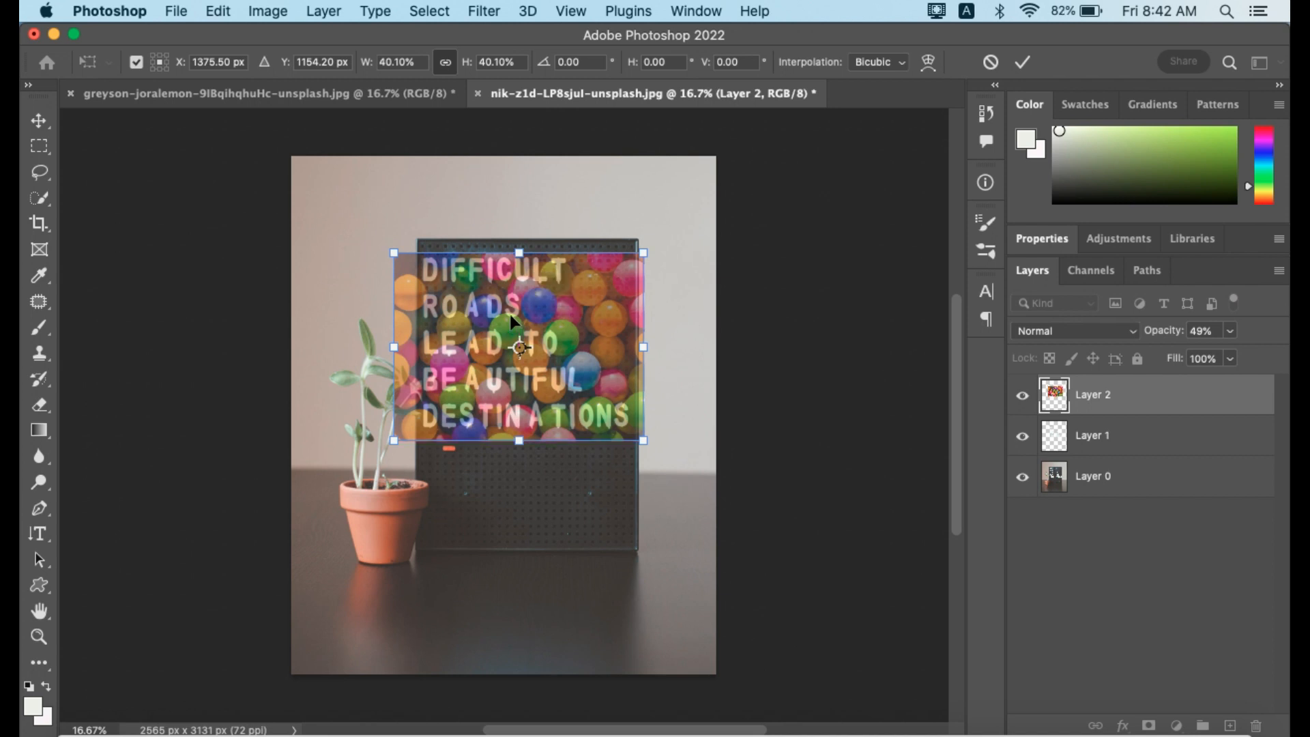
{"action": "left_click", "coordinate": [1023, 63]}
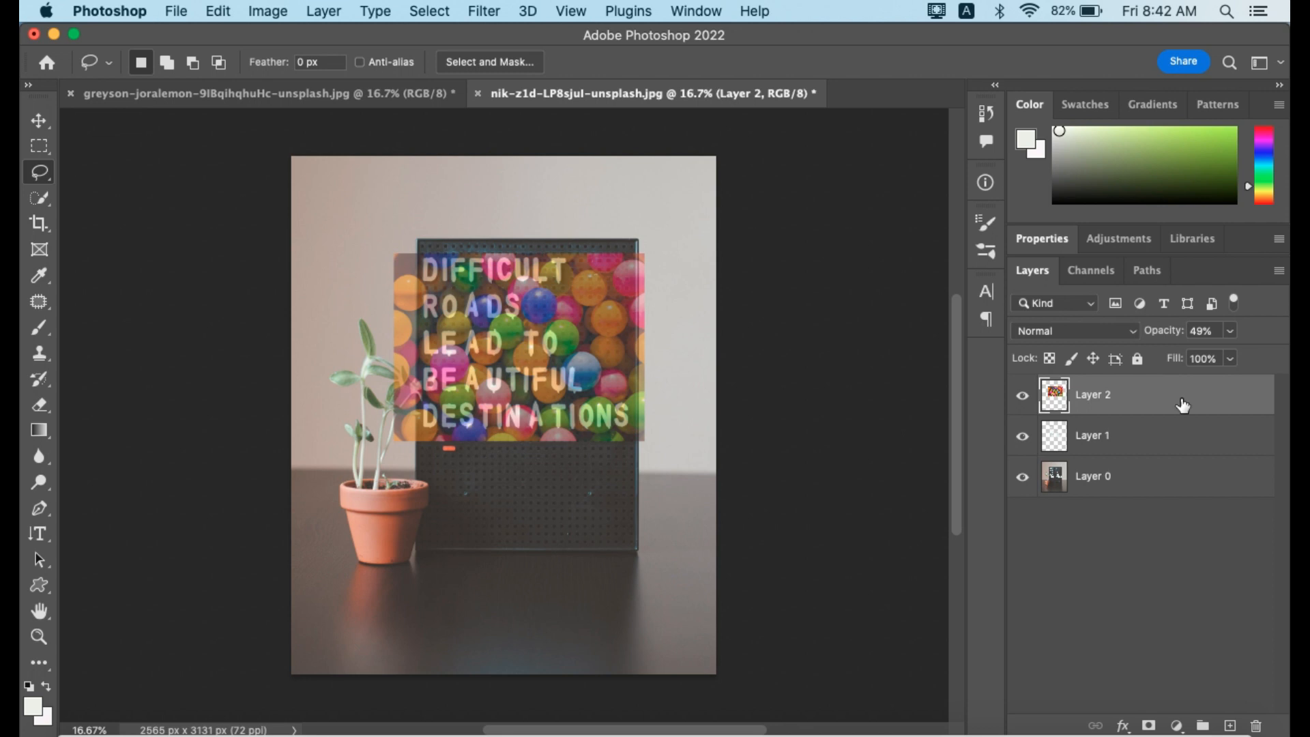
- Create a clipping mask from the balls layer onto the copied lettering layer
{"action": "right_click", "coordinate": [1183, 405]}
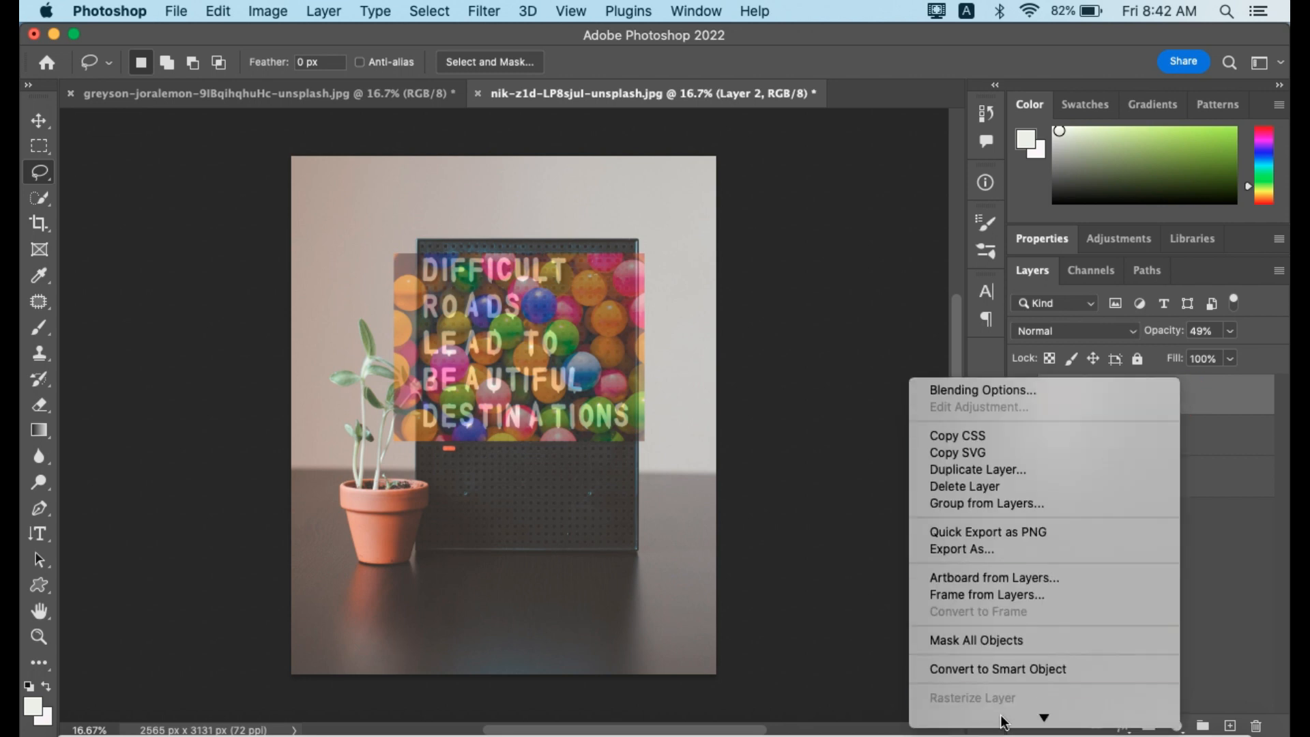
{"action": "mouse_move", "coordinate": [1009, 717]}
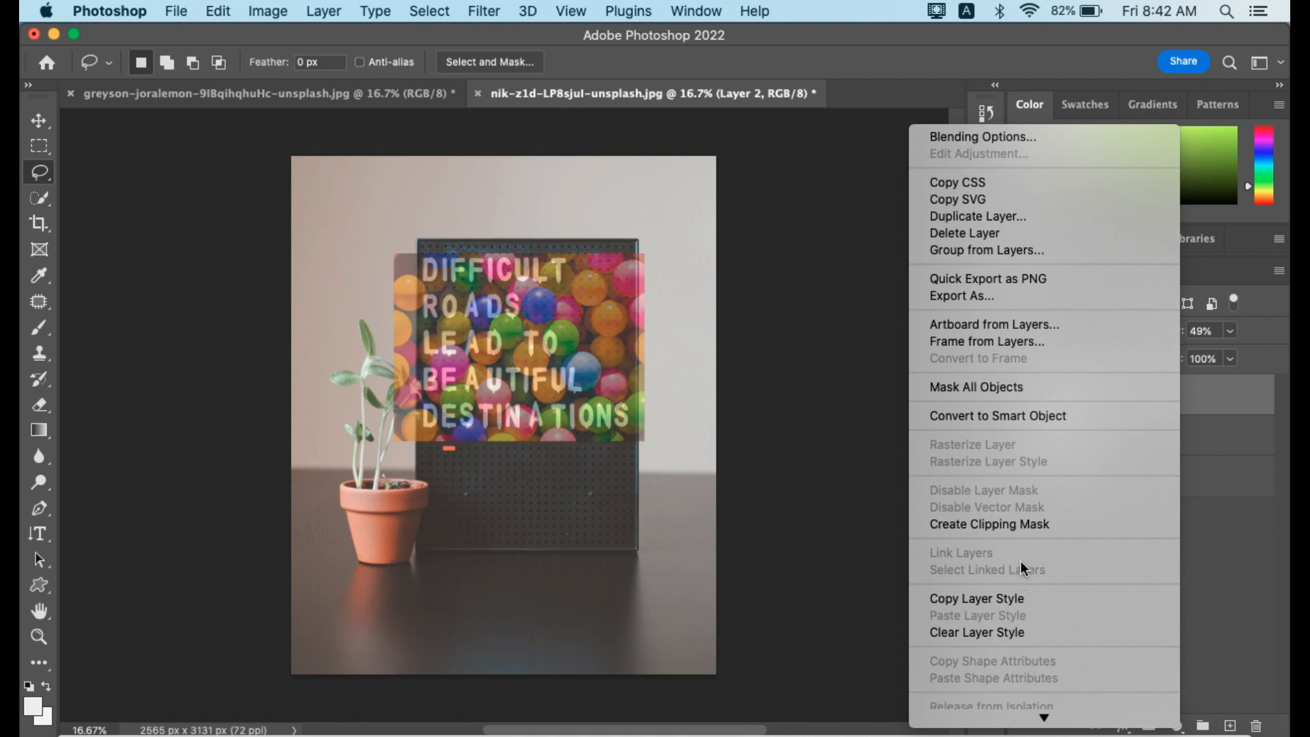
{"action": "left_click", "coordinate": [1023, 524]}
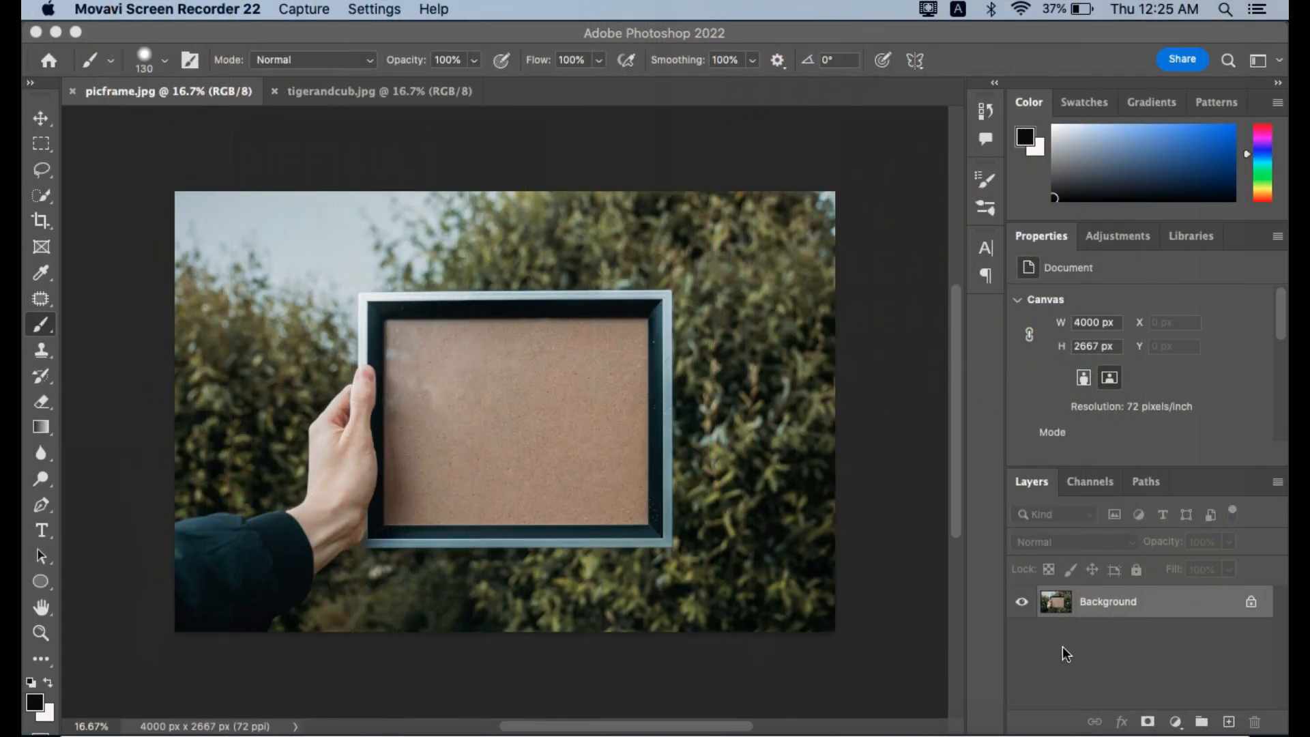
- Convert the locked background of picframe.jpg into a regular layer with the default name and settings
{"action": "left_click", "coordinate": [1071, 644]}
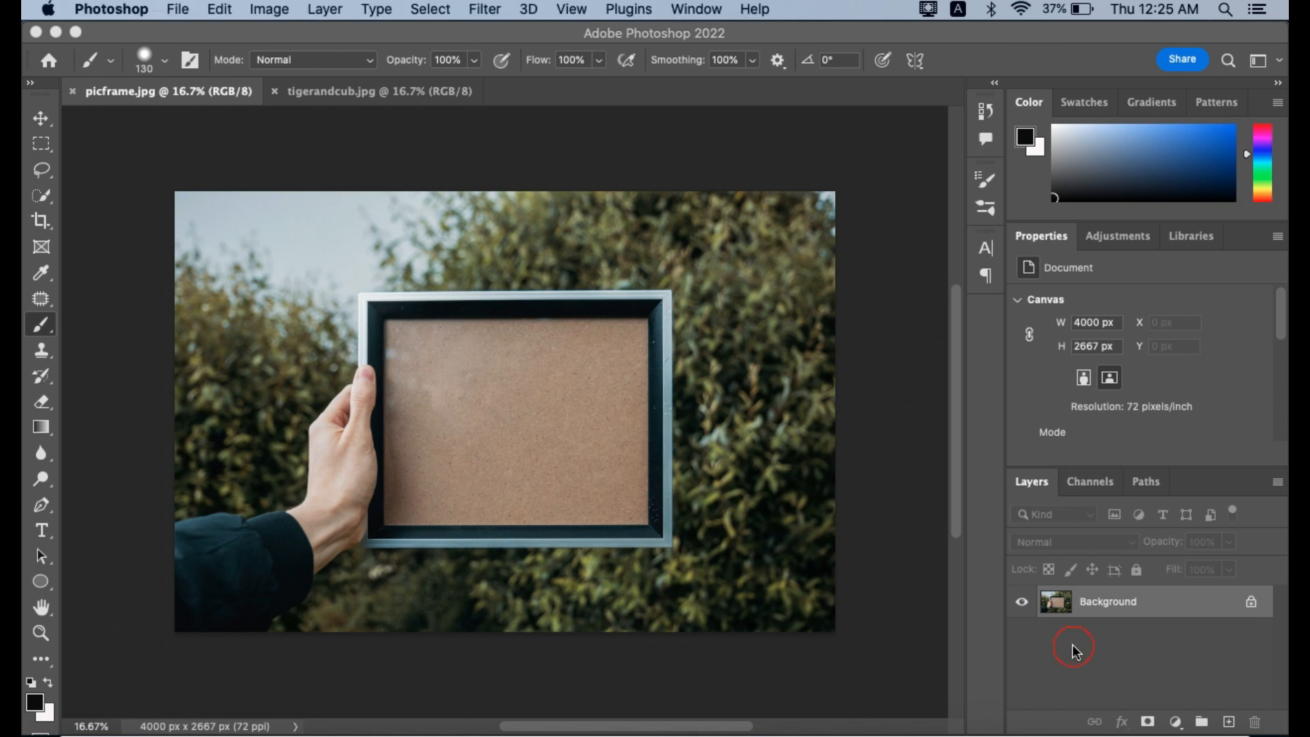
{"action": "double_click", "coordinate": [1085, 603]}
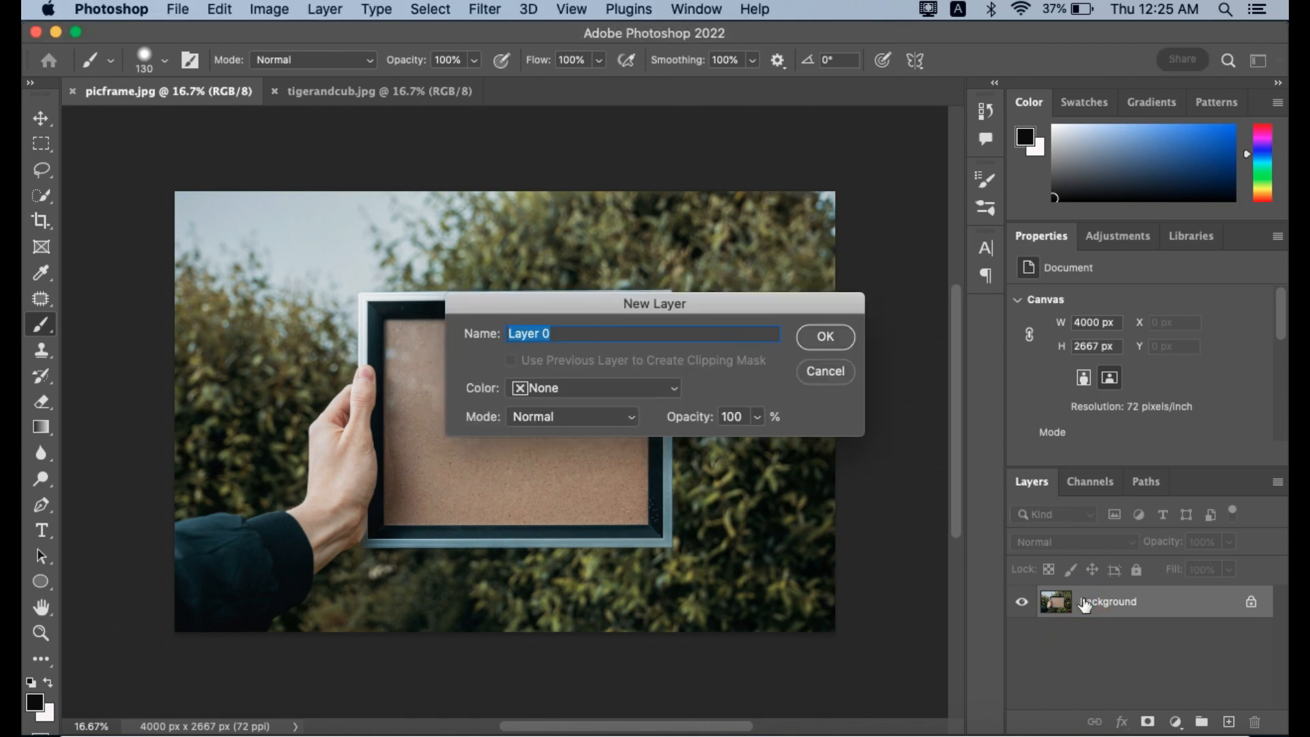
{"action": "left_click", "coordinate": [827, 341]}
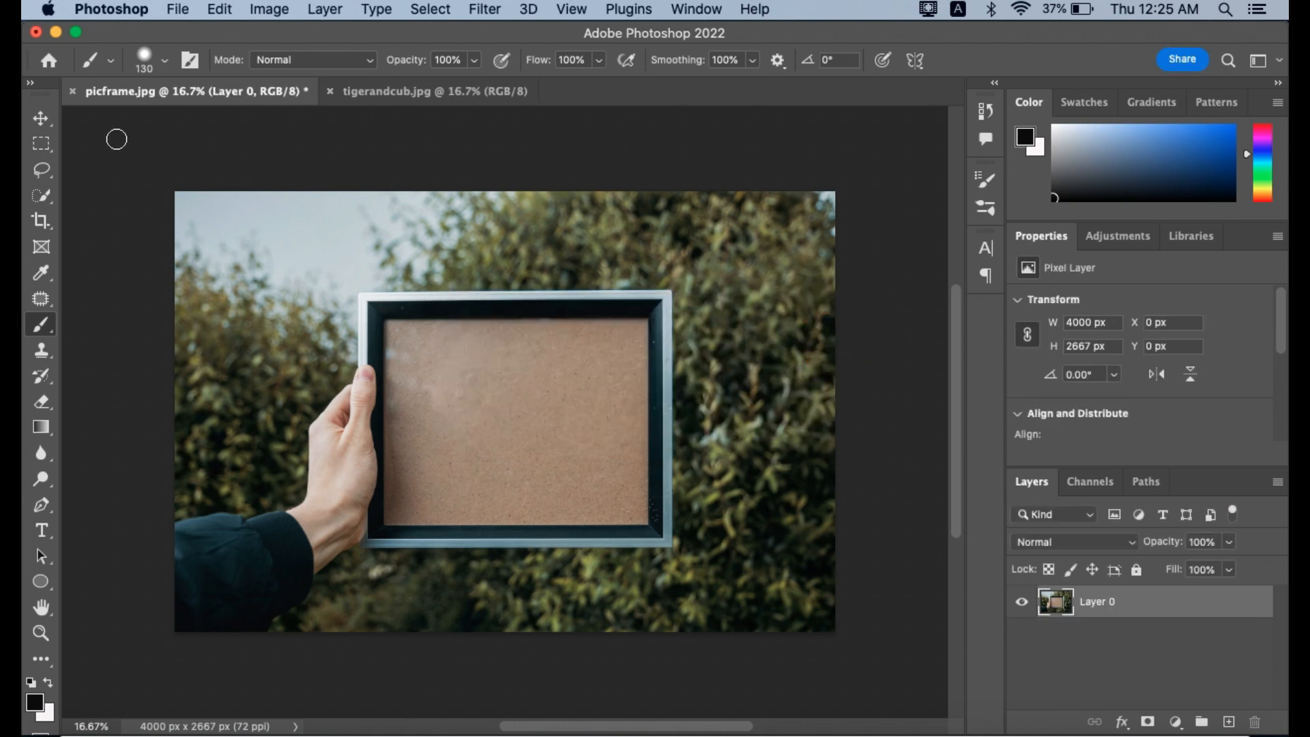
- Select the brown area inside the picture frame with a rectangular marquee about 1600 x 1259 px and copy it to a new layer
{"action": "left_click", "coordinate": [42, 146]}
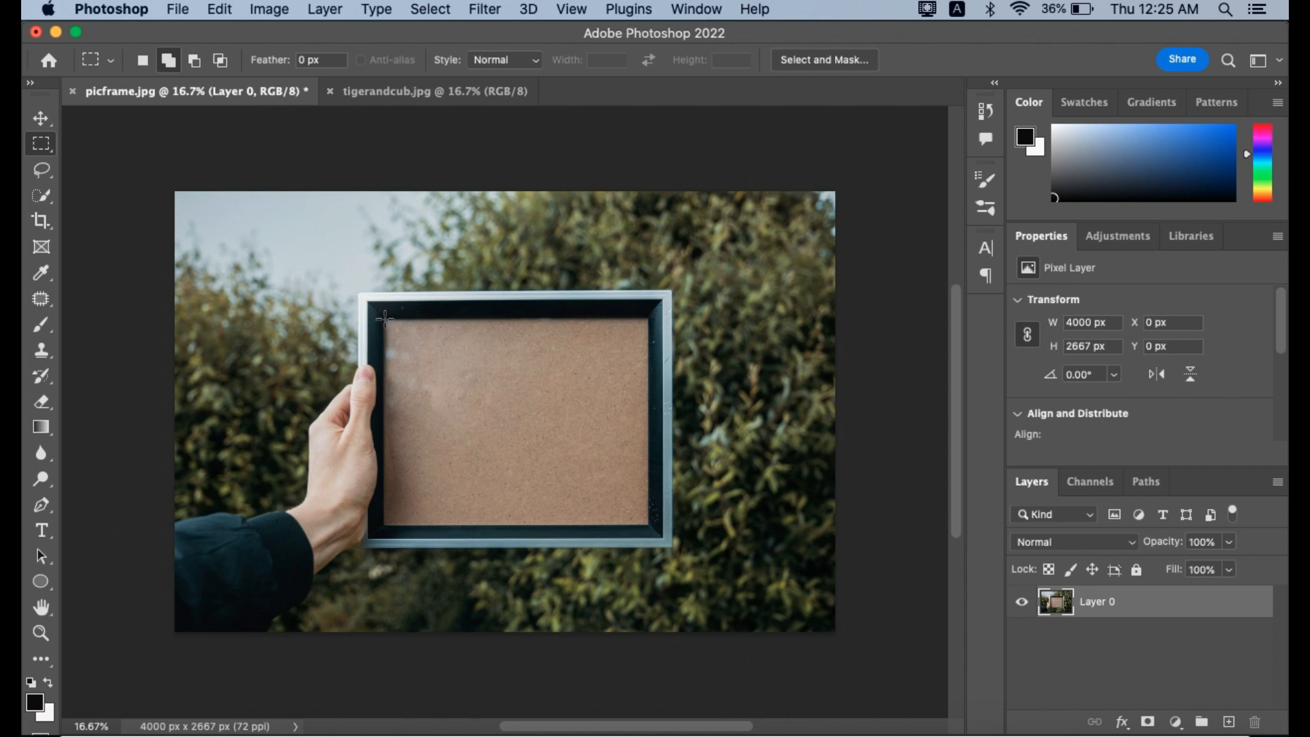
{"action": "left_click_drag", "start_coordinate": [385, 317], "coordinate": [649, 525]}
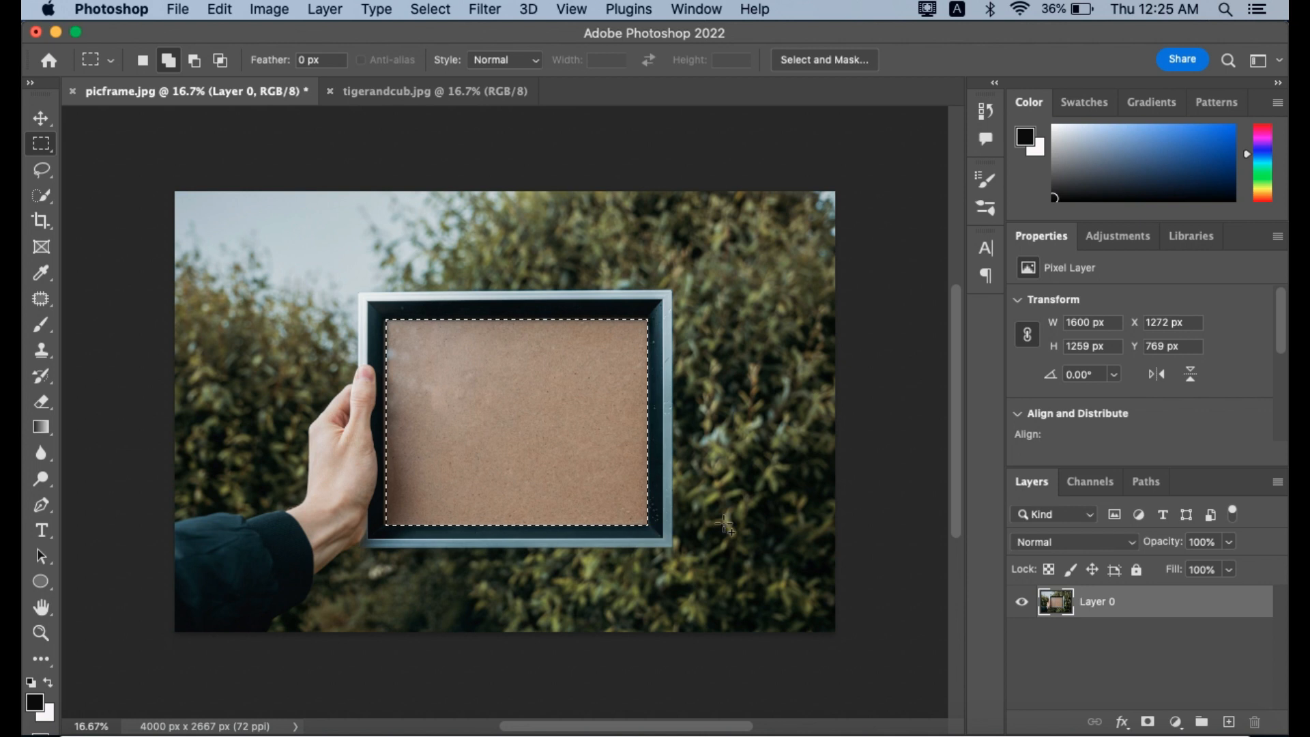
{"action": "key", "text": "super+j"}
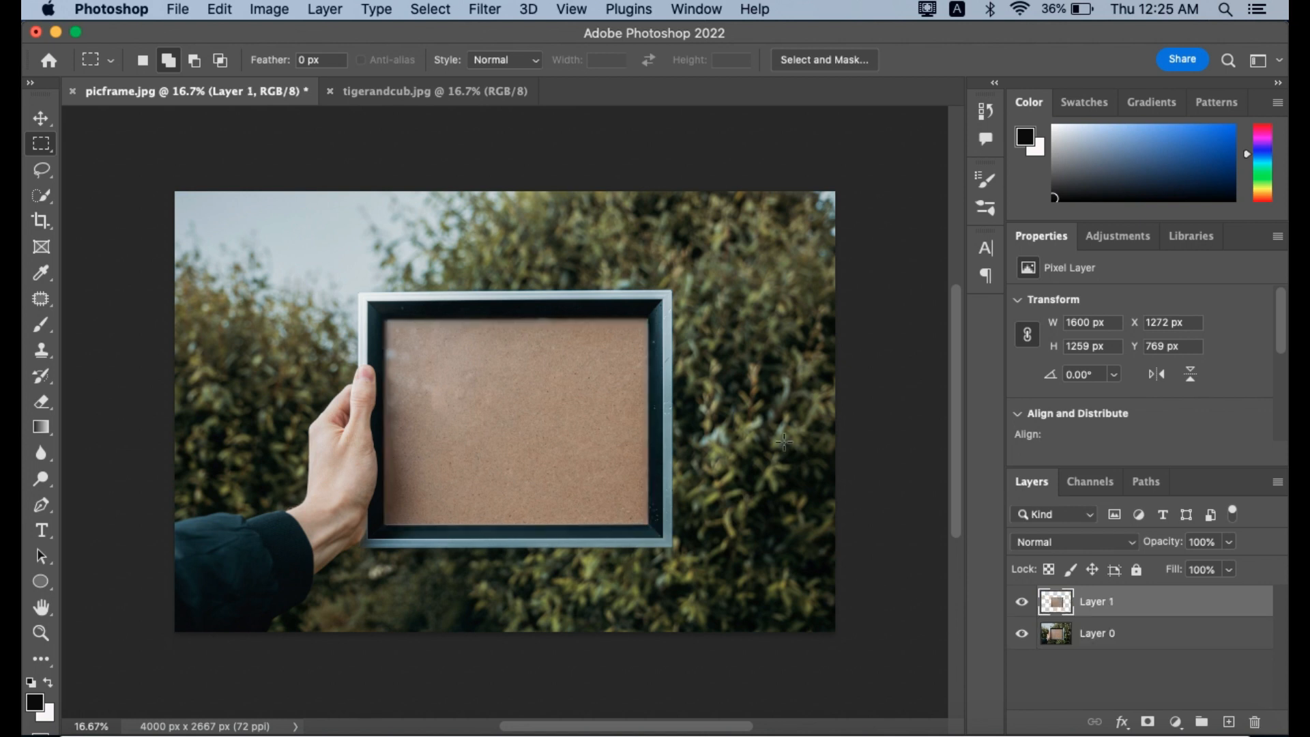
- Unlock the background of tigerandcub.jpg, and copy the entire image into the picframe.jpg document
{"action": "left_click", "coordinate": [419, 96]}
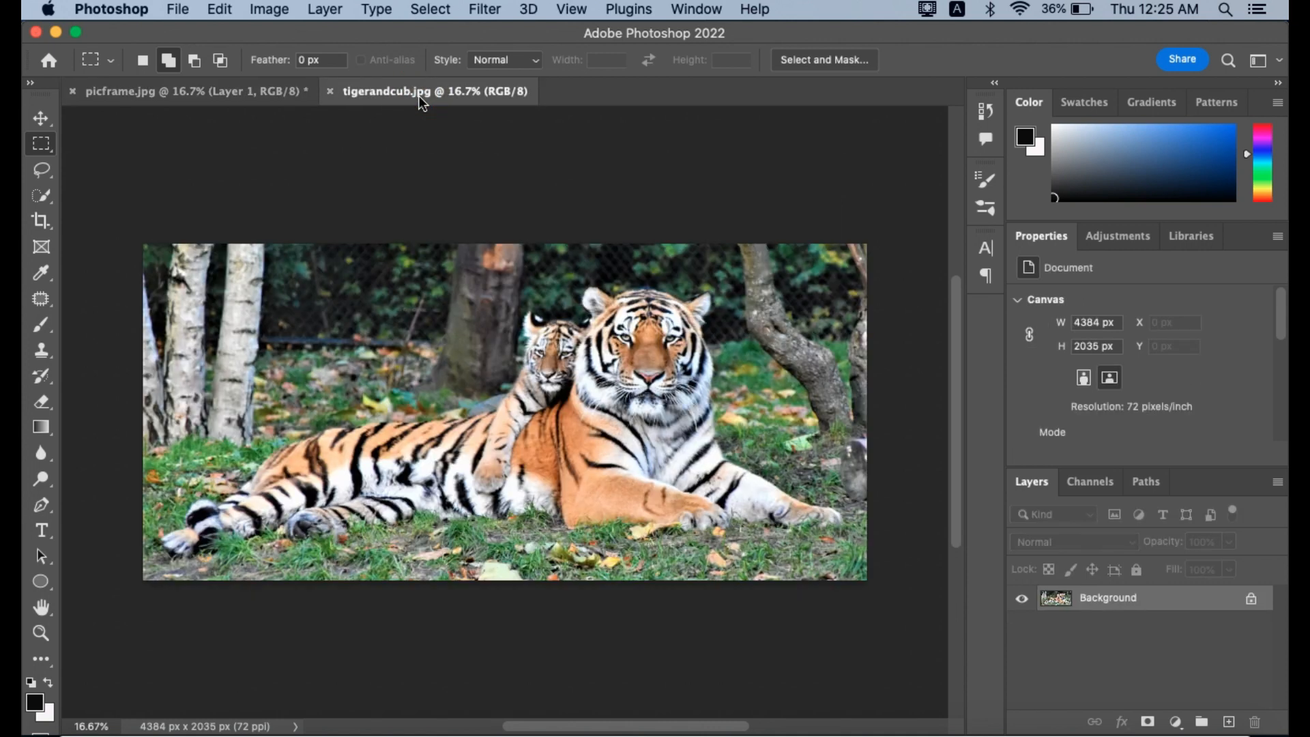
{"action": "double_click", "coordinate": [1105, 606]}
{"action": "left_click", "coordinate": [827, 338]}
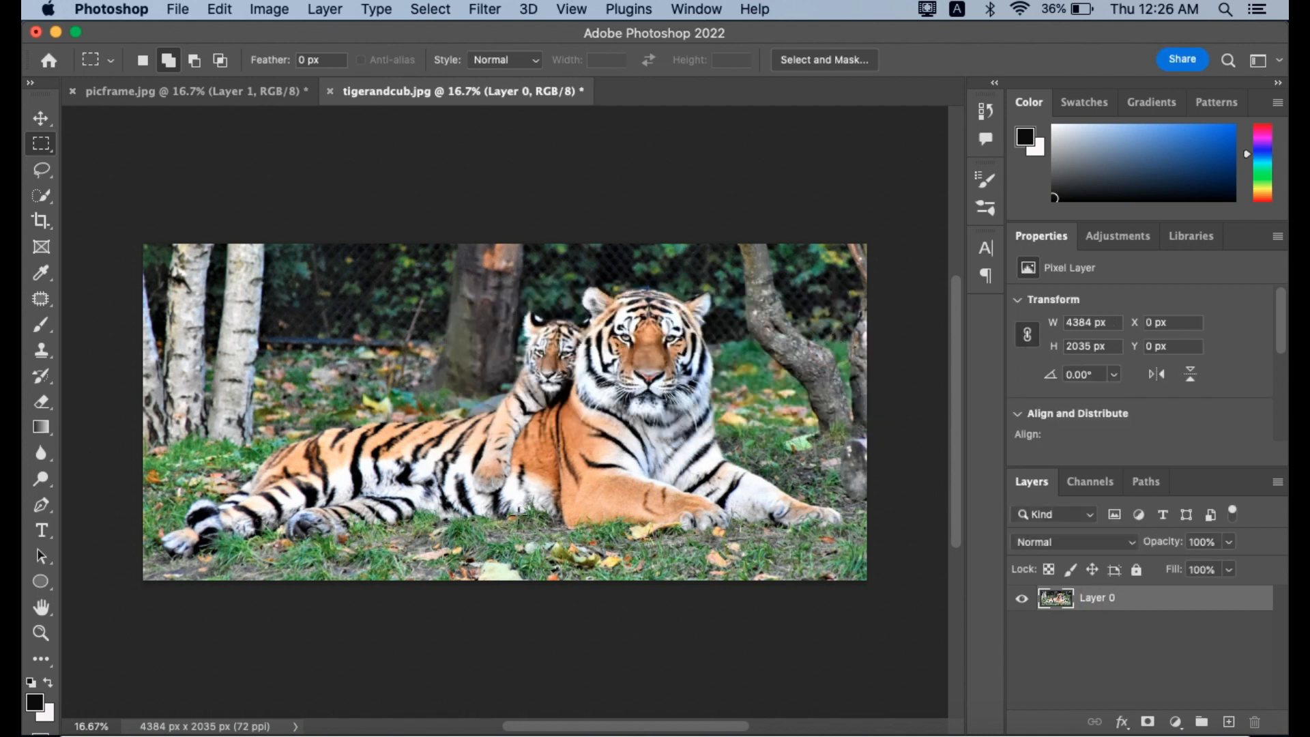
{"action": "key", "text": "super+a"}
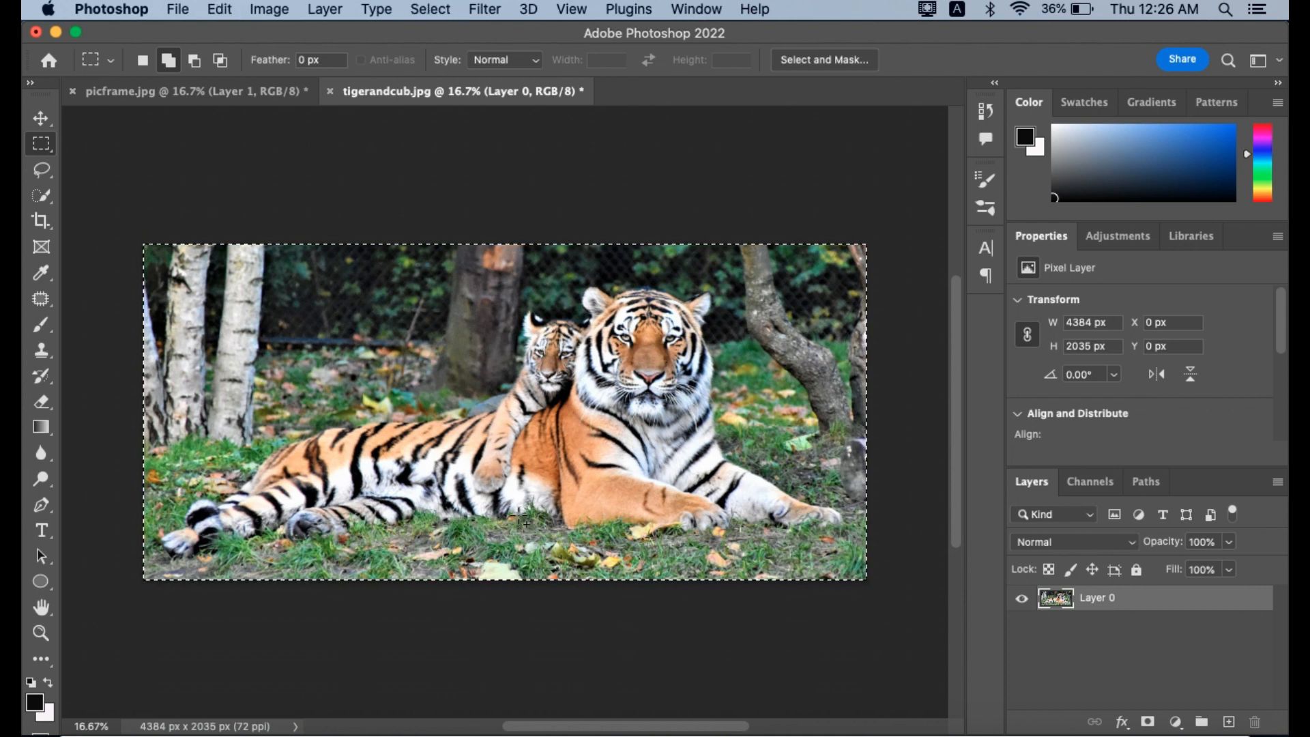
{"action": "left_click", "coordinate": [202, 102]}
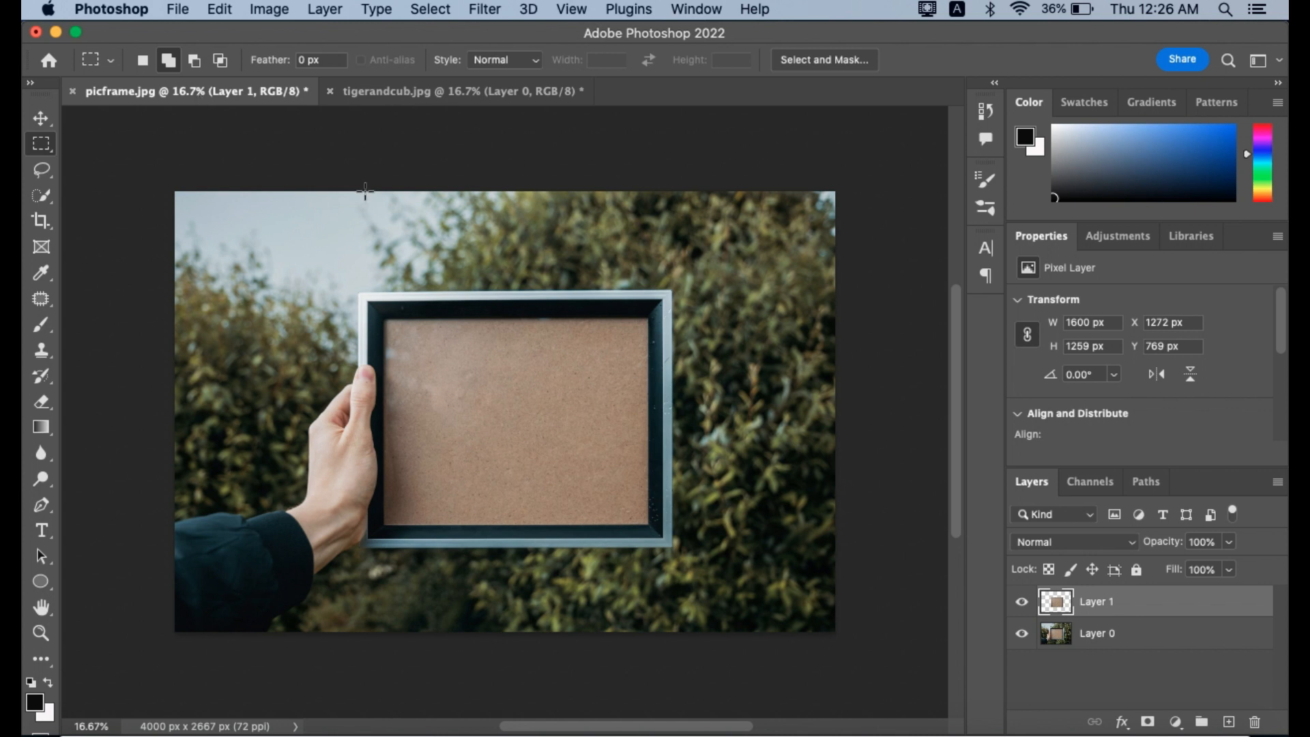
{"action": "key", "text": "super+v"}
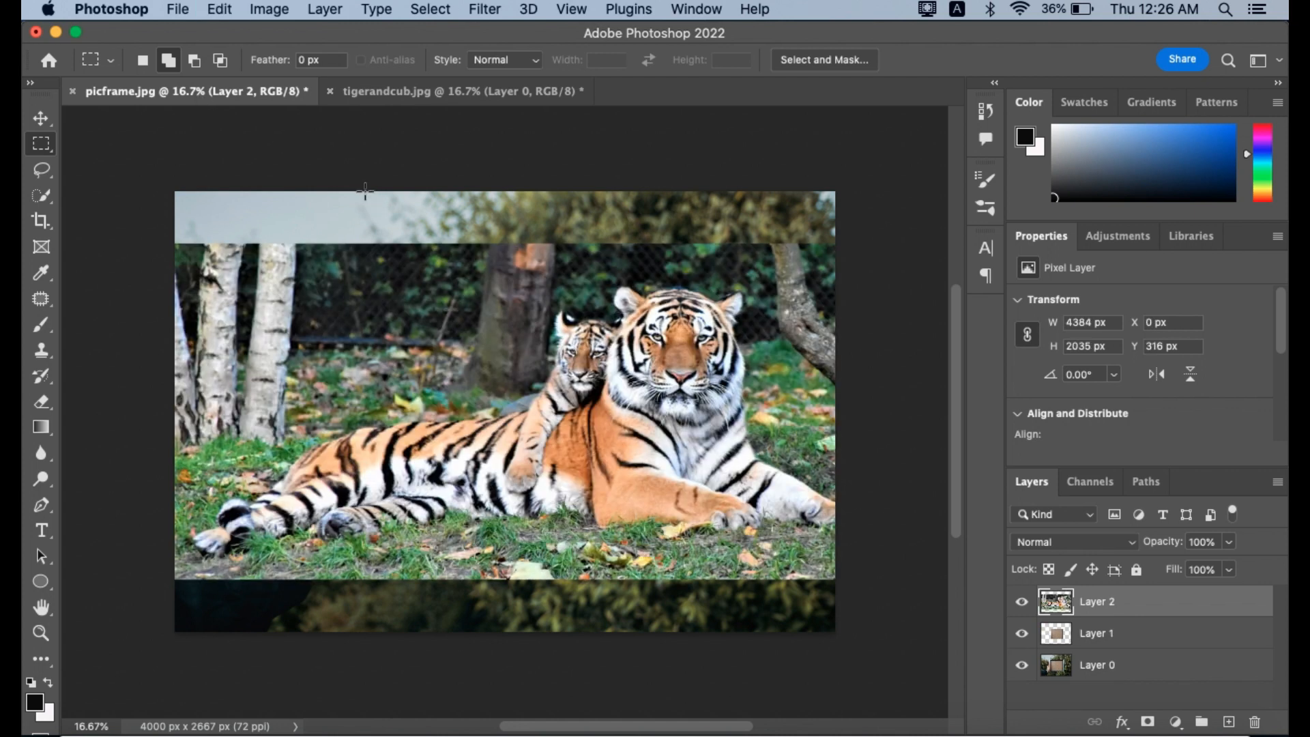
- Fade the pasted tiger layer to 43% opacity and move it so the large tiger and cub sit over the picture frame
{"action": "left_click", "coordinate": [1228, 543]}
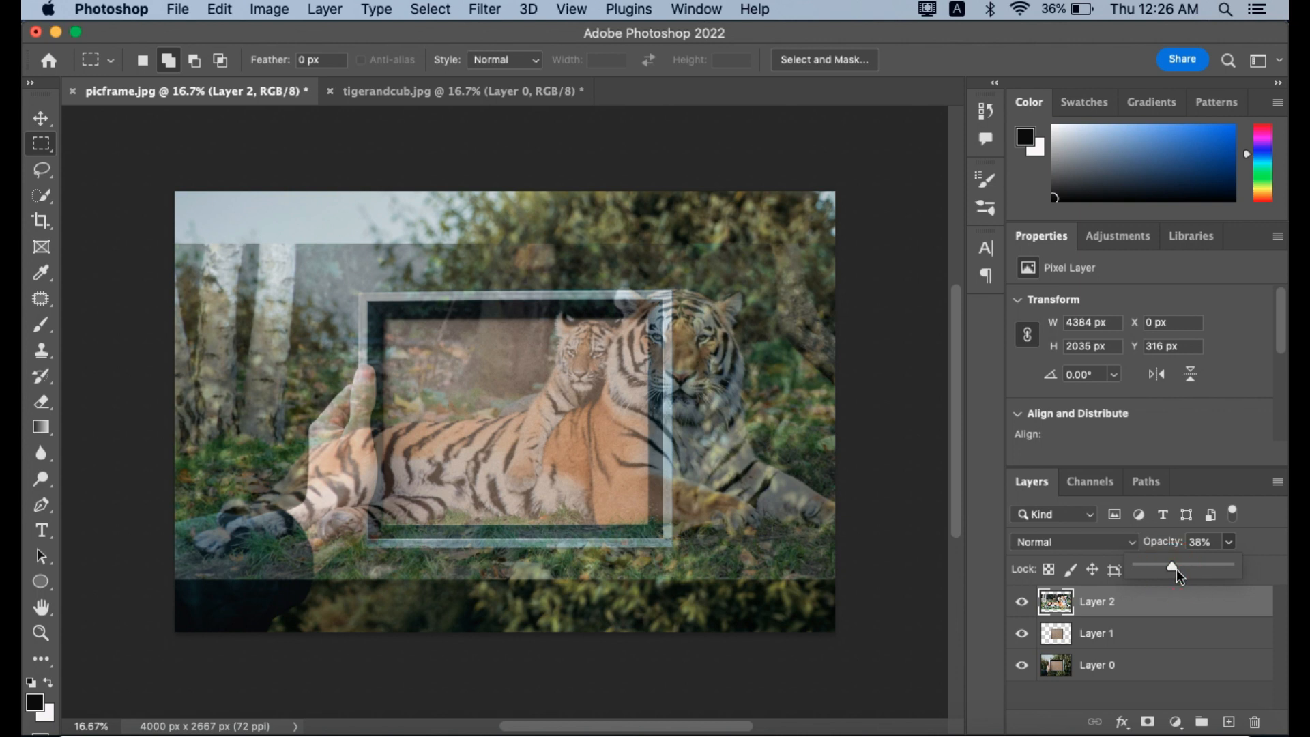
{"action": "left_click_drag", "start_coordinate": [1176, 568], "coordinate": [1178, 570]}
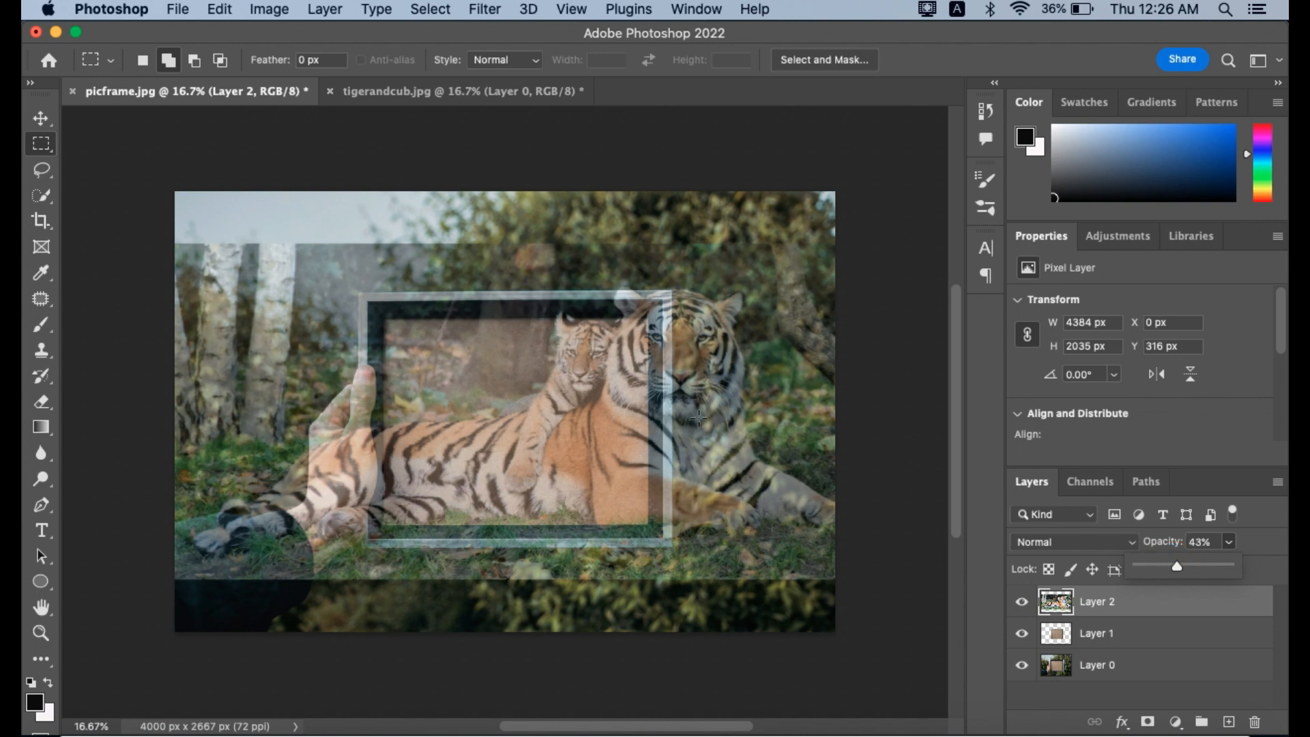
{"action": "key", "text": "super+t"}
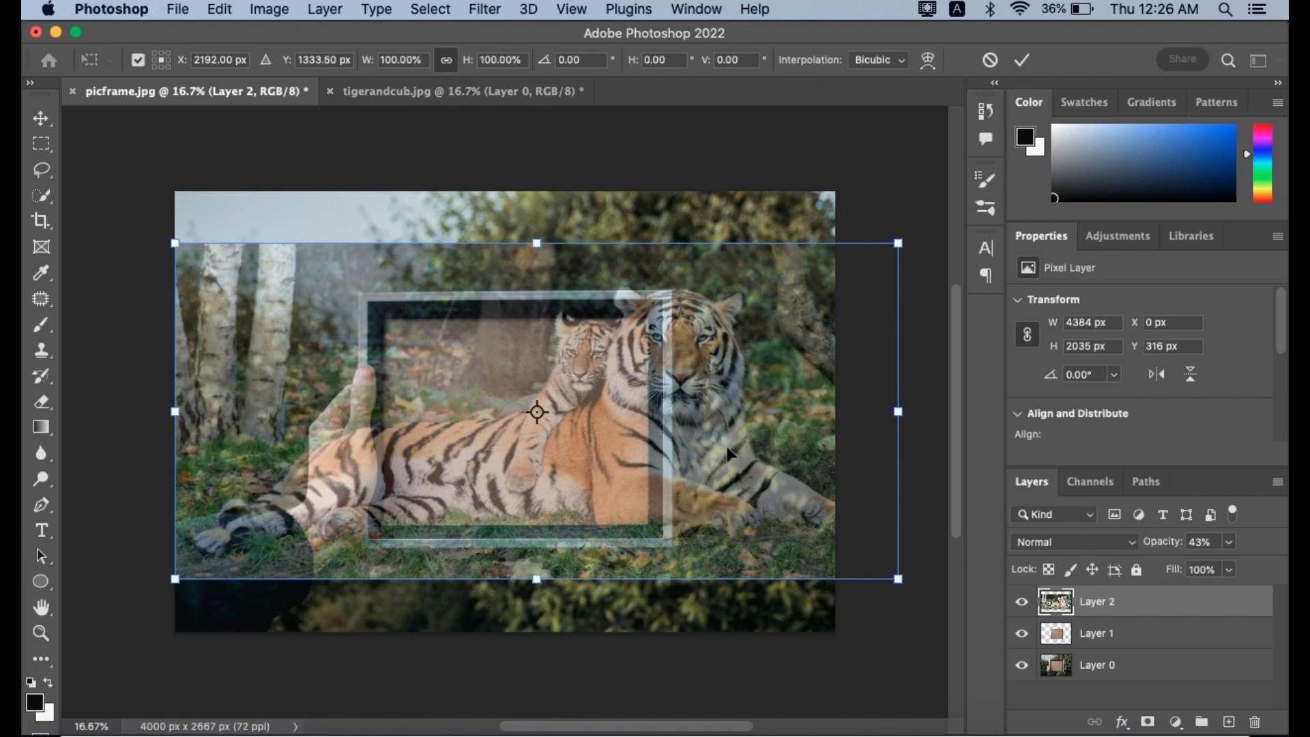
{"action": "left_click_drag", "start_coordinate": [631, 384], "coordinate": [532, 379]}
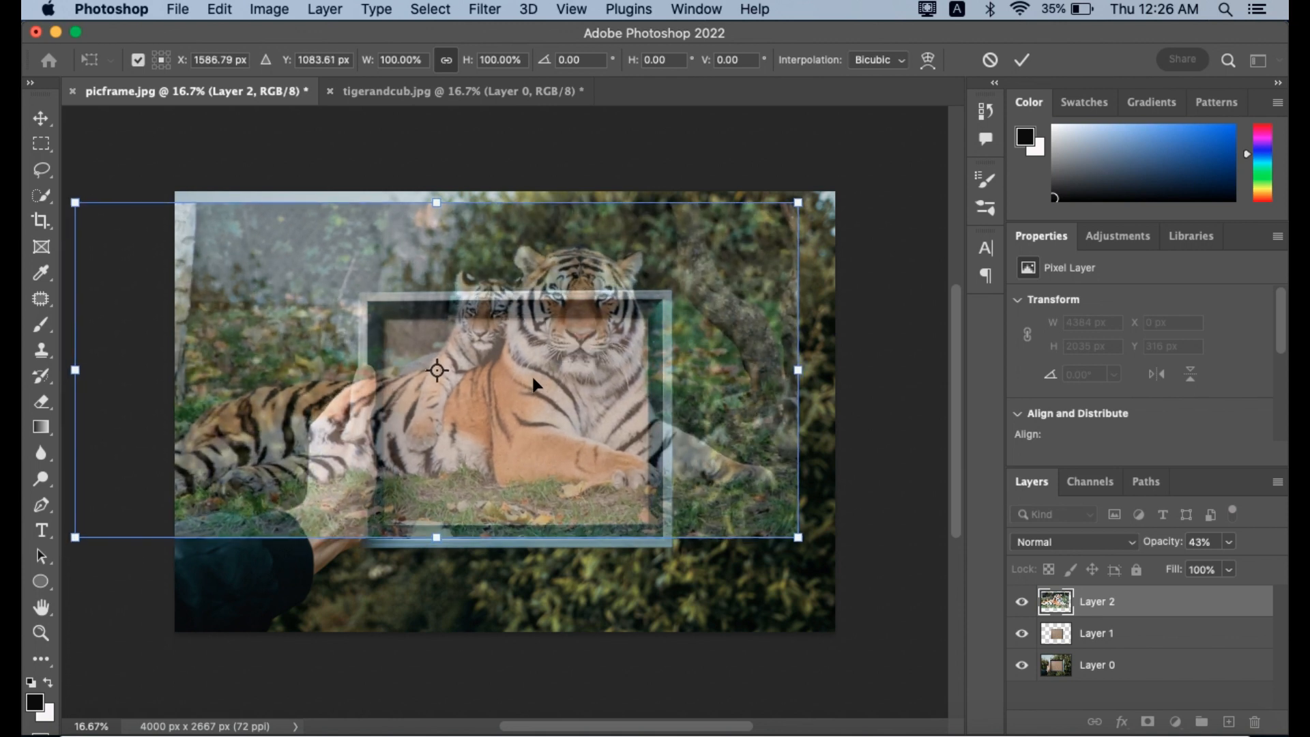
{"action": "left_click_drag", "start_coordinate": [532, 380], "coordinate": [512, 385]}
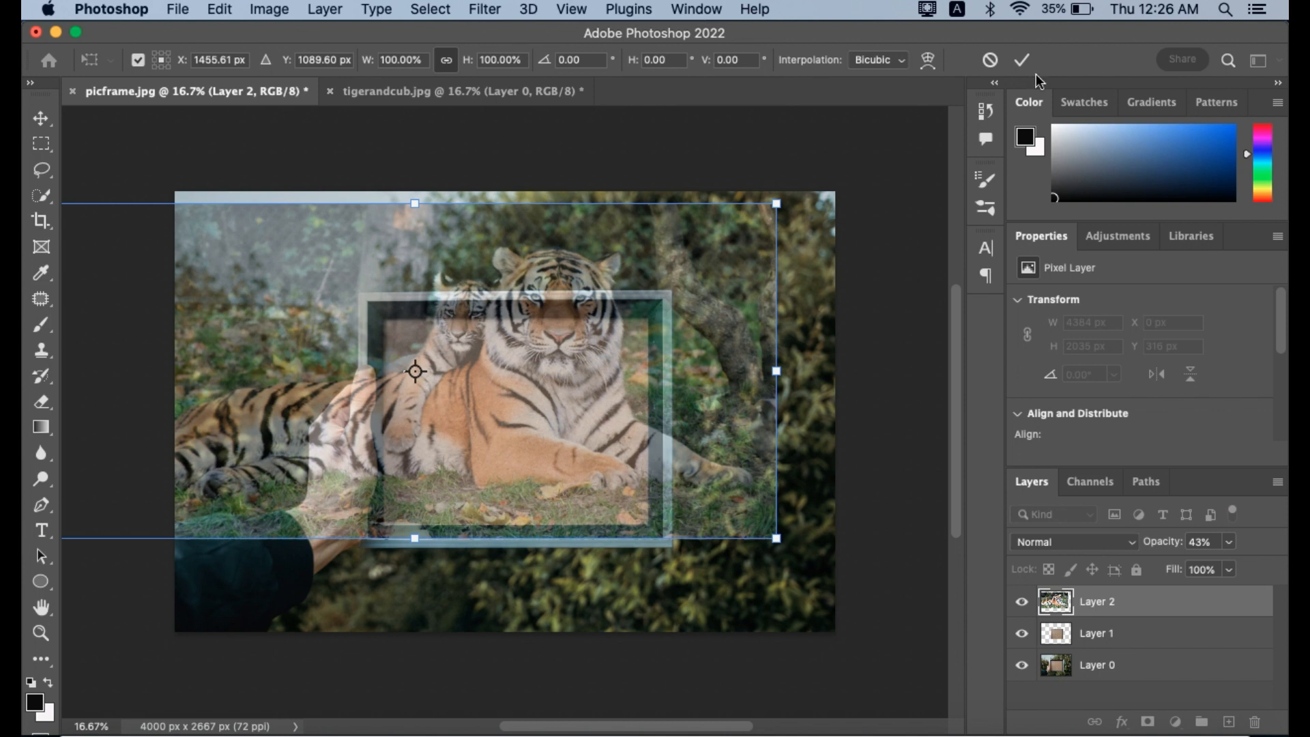
{"action": "left_click", "coordinate": [1021, 60]}
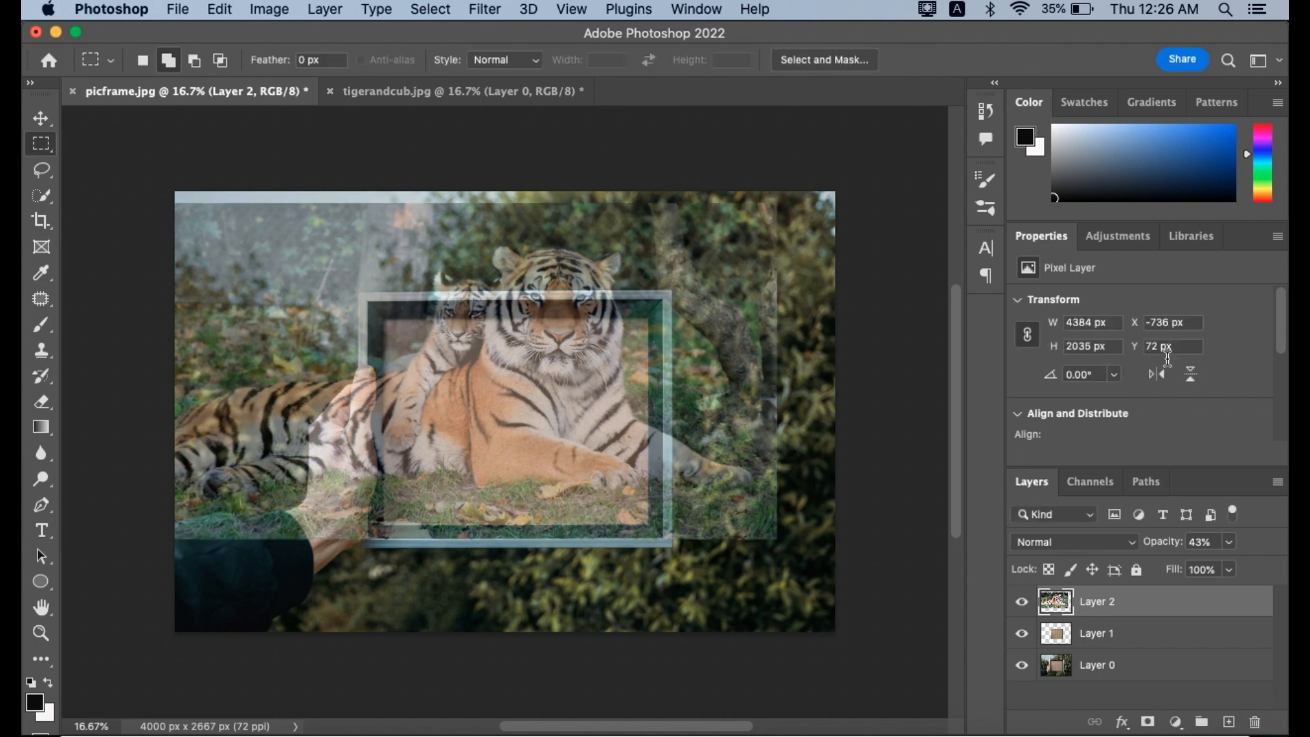
- Set the tiger layer to 100% opacity and copy the tigers to a new layer using Select Subject
{"action": "left_click", "coordinate": [1228, 543]}
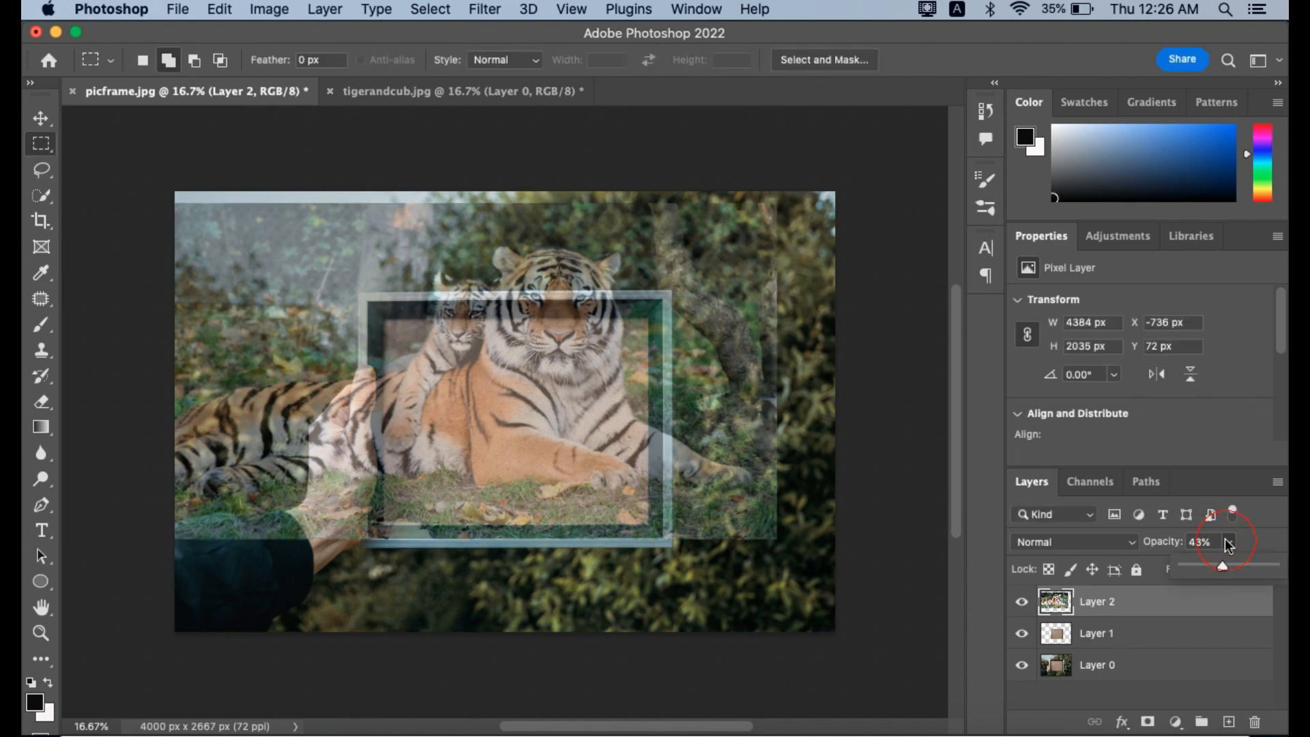
{"action": "left_click_drag", "start_coordinate": [1229, 568], "coordinate": [1285, 565]}
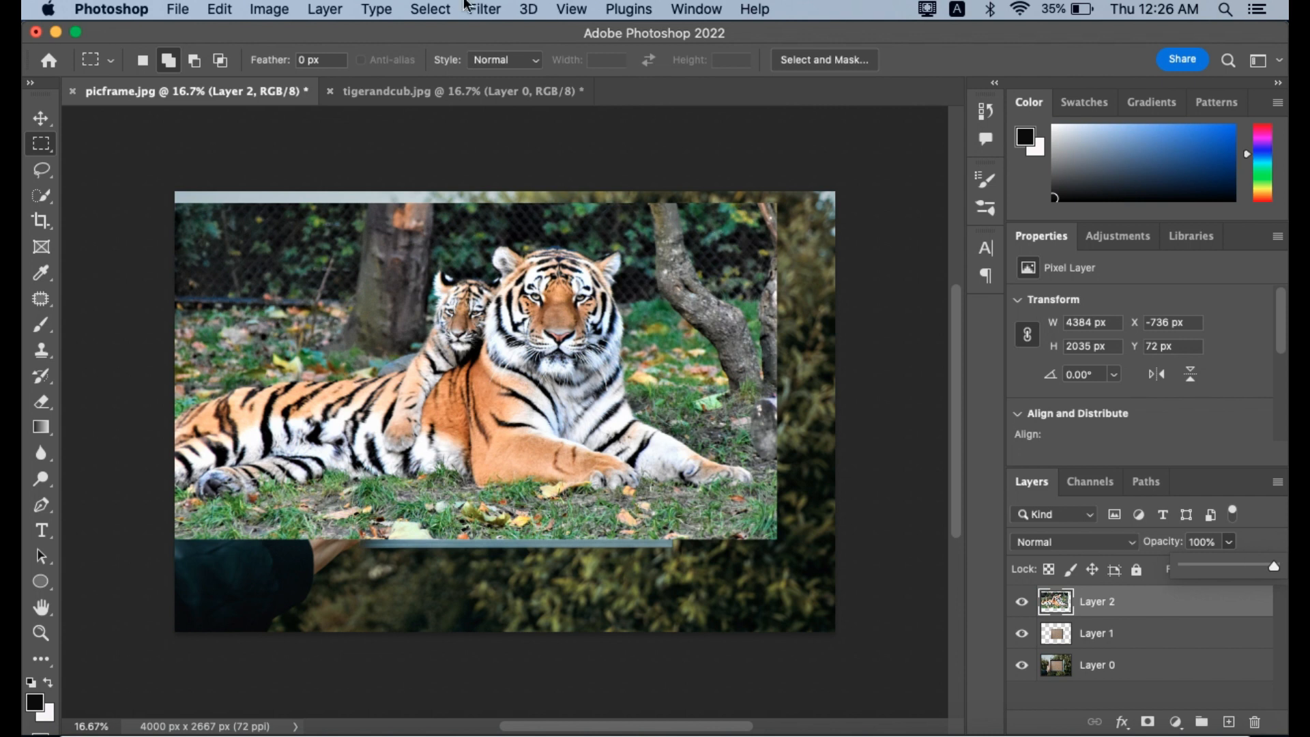
{"action": "left_click", "coordinate": [431, 9]}
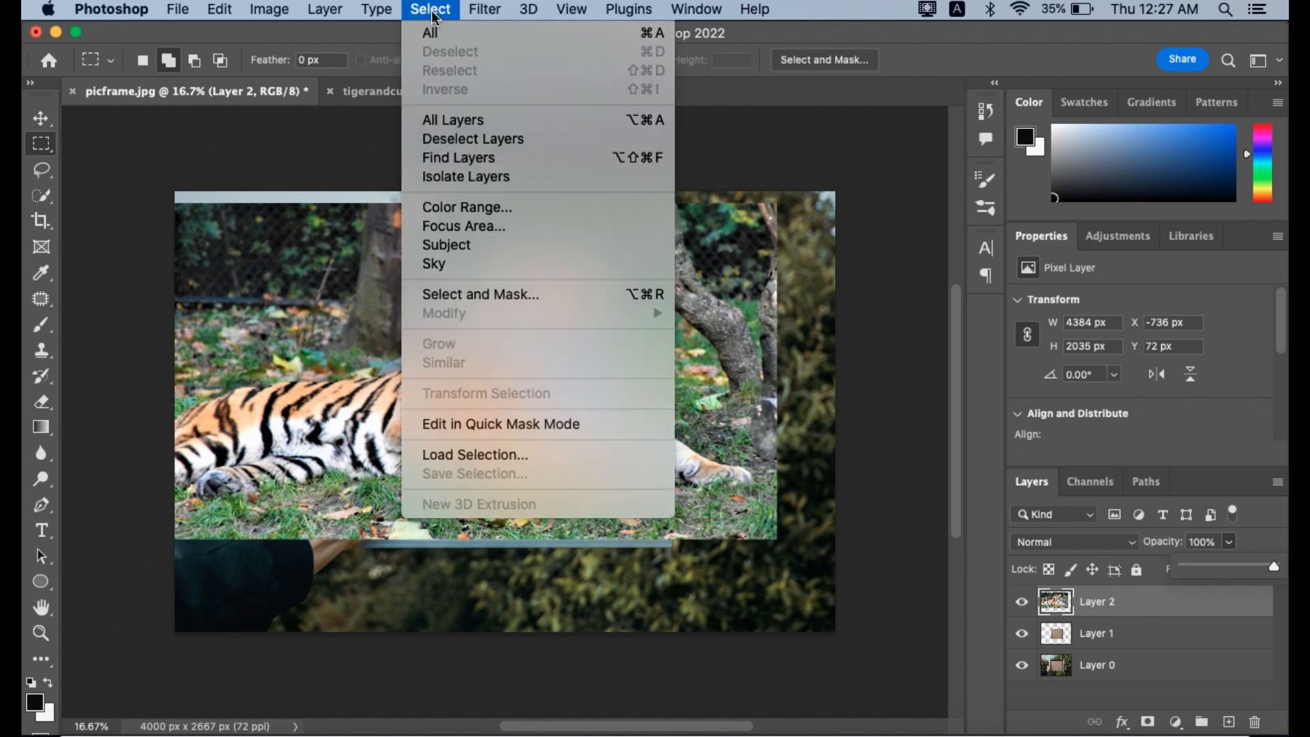
{"action": "left_click", "coordinate": [453, 245]}
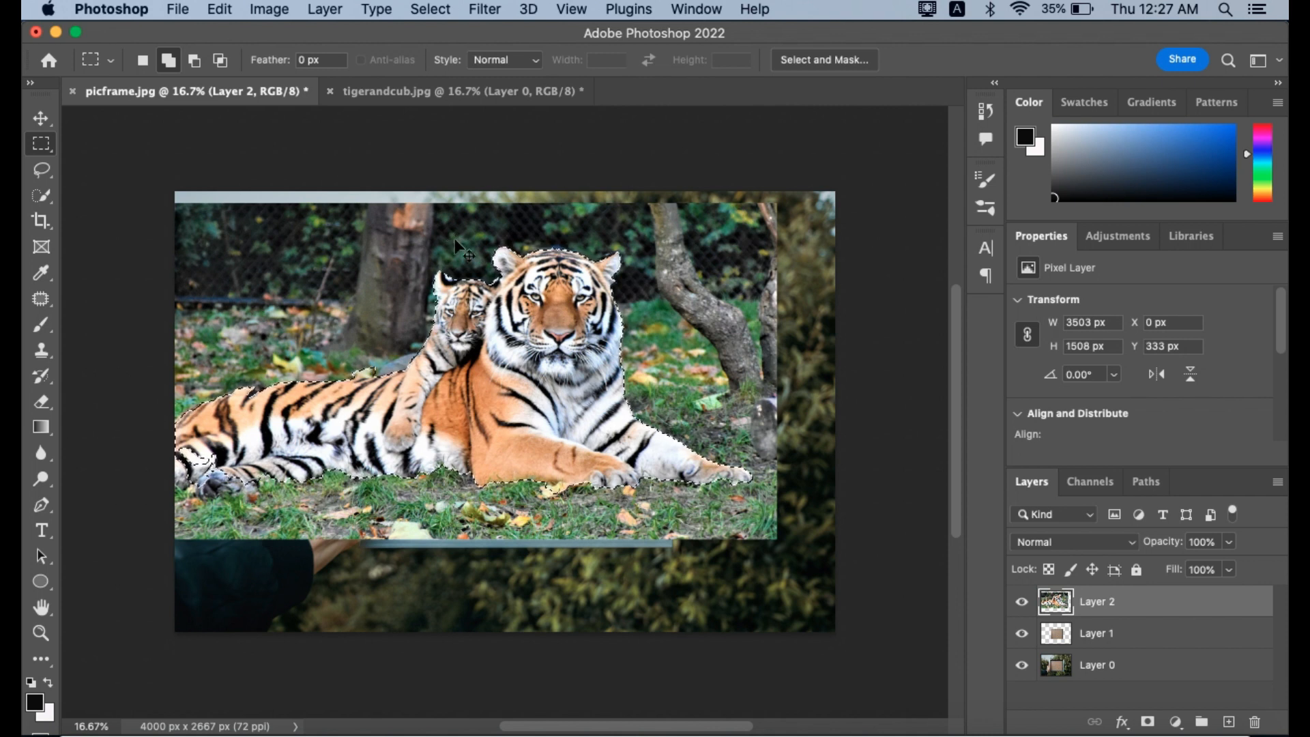
{"action": "key", "text": "super+j"}
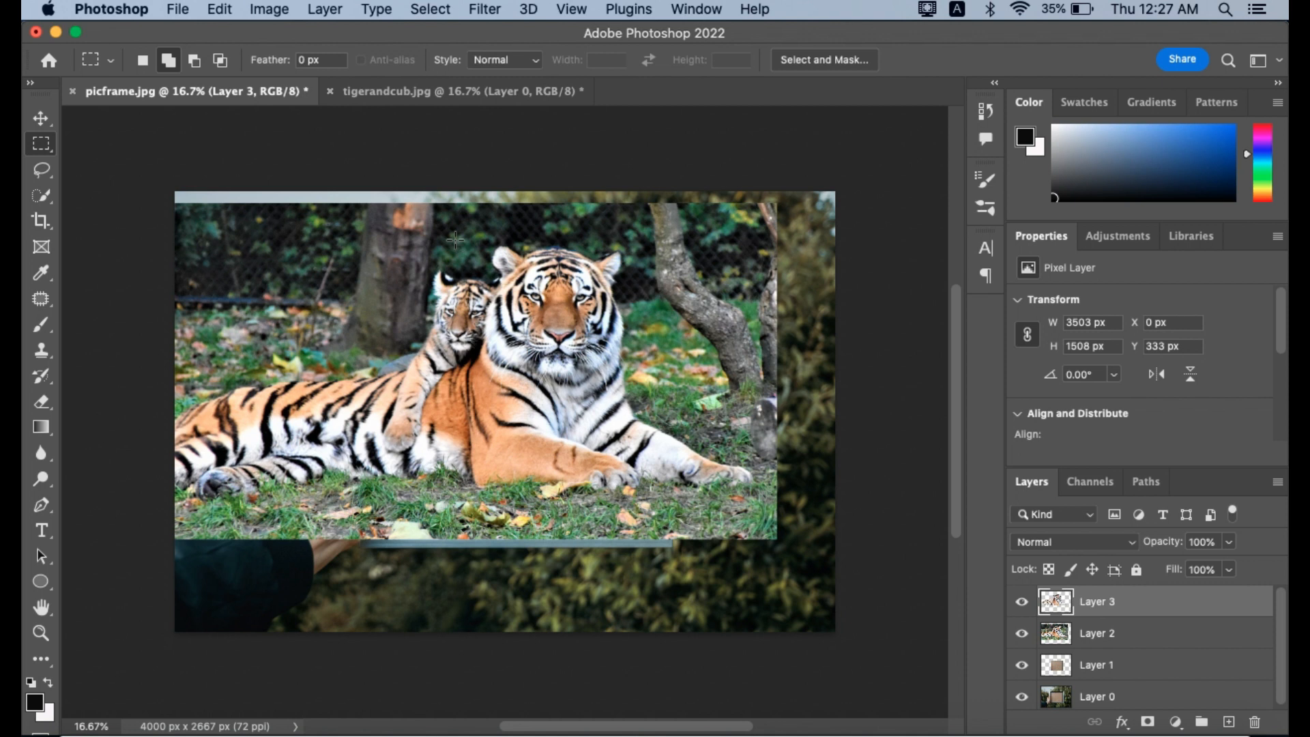
- Clip the full tiger photo layer to the frame interior layer below it
{"action": "left_click", "coordinate": [1089, 634]}
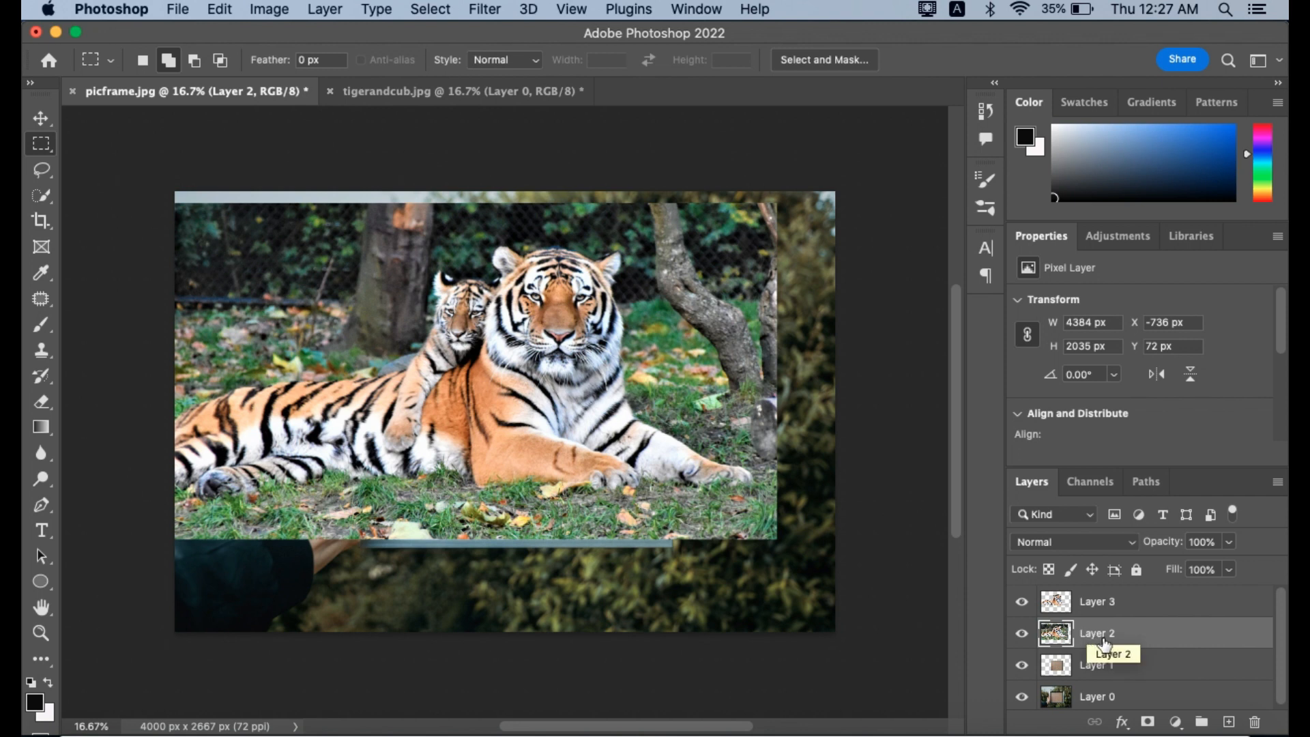
{"action": "left_click_drag", "start_coordinate": [1126, 635], "coordinate": [1138, 643]}
{"action": "left_click", "coordinate": [1138, 643], "text": "alt"}
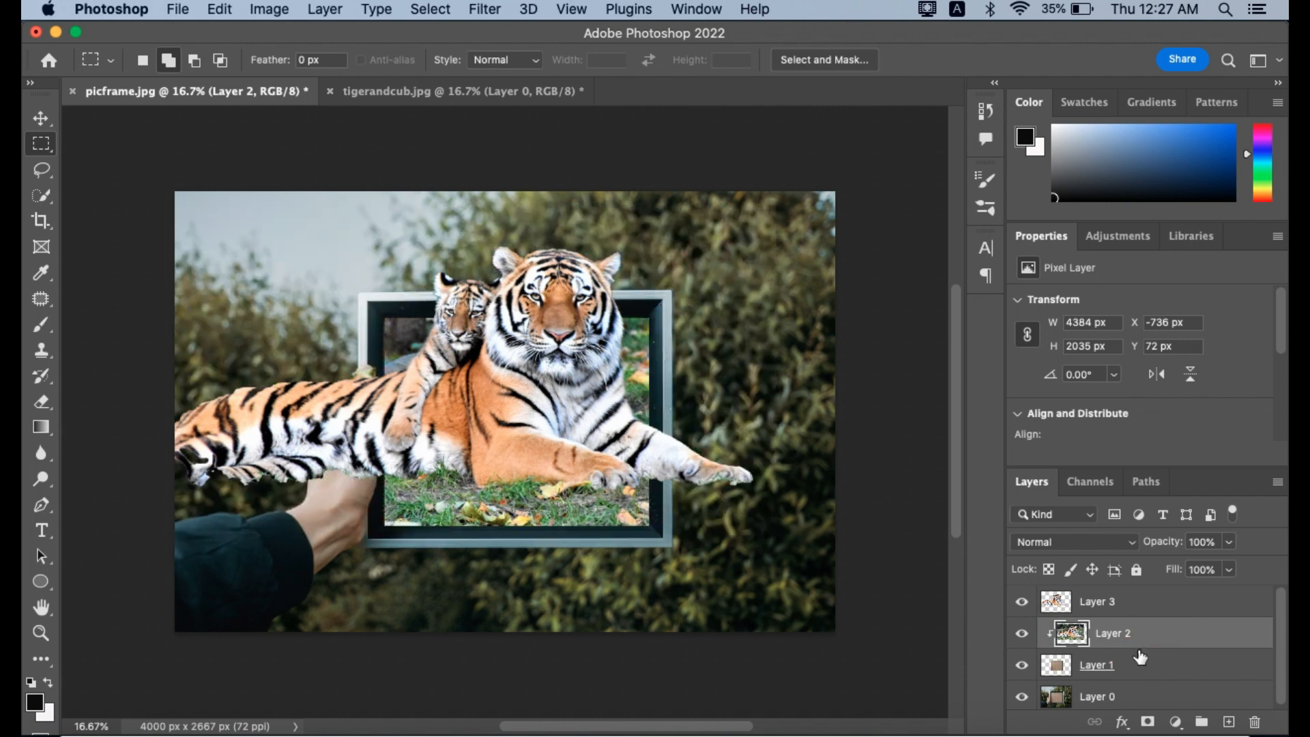
- Add a black layer mask to the cut-out tigers layer so the whole cut-out is hidden
{"action": "left_click", "coordinate": [1108, 609]}
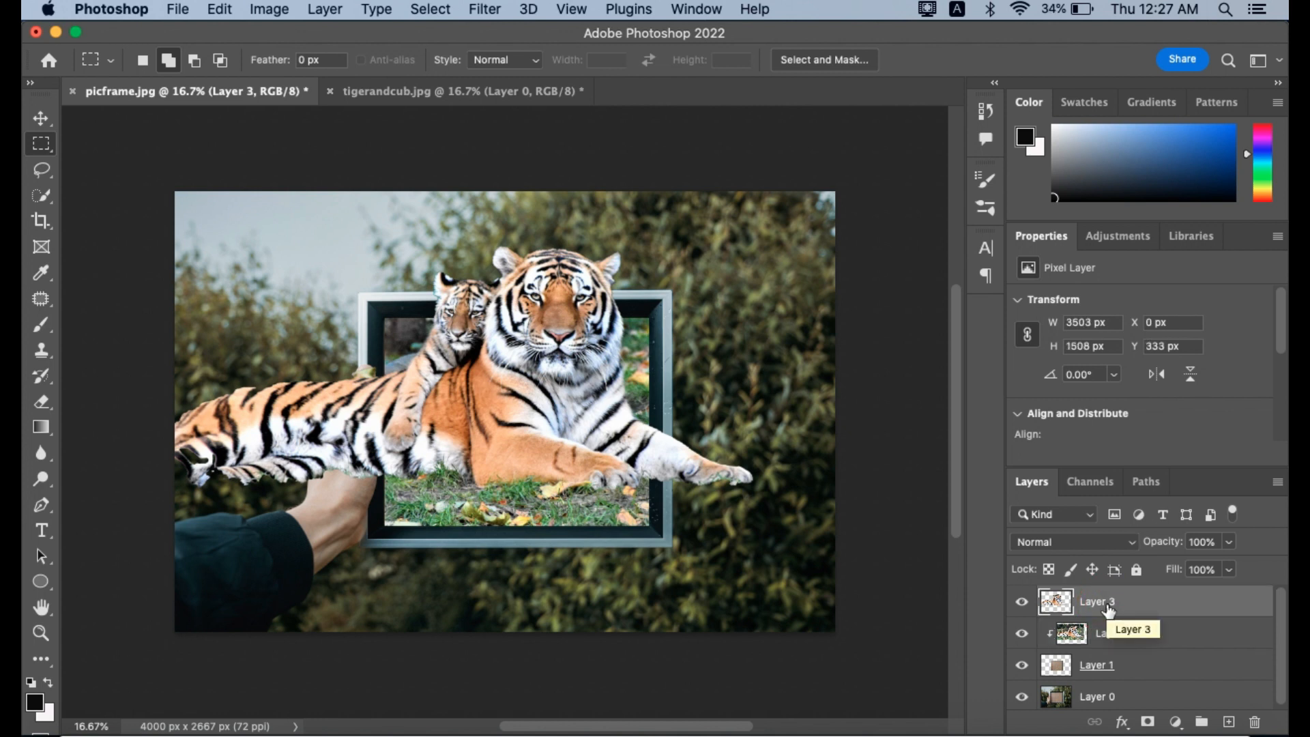
{"action": "left_click", "coordinate": [1149, 724], "text": "alt"}
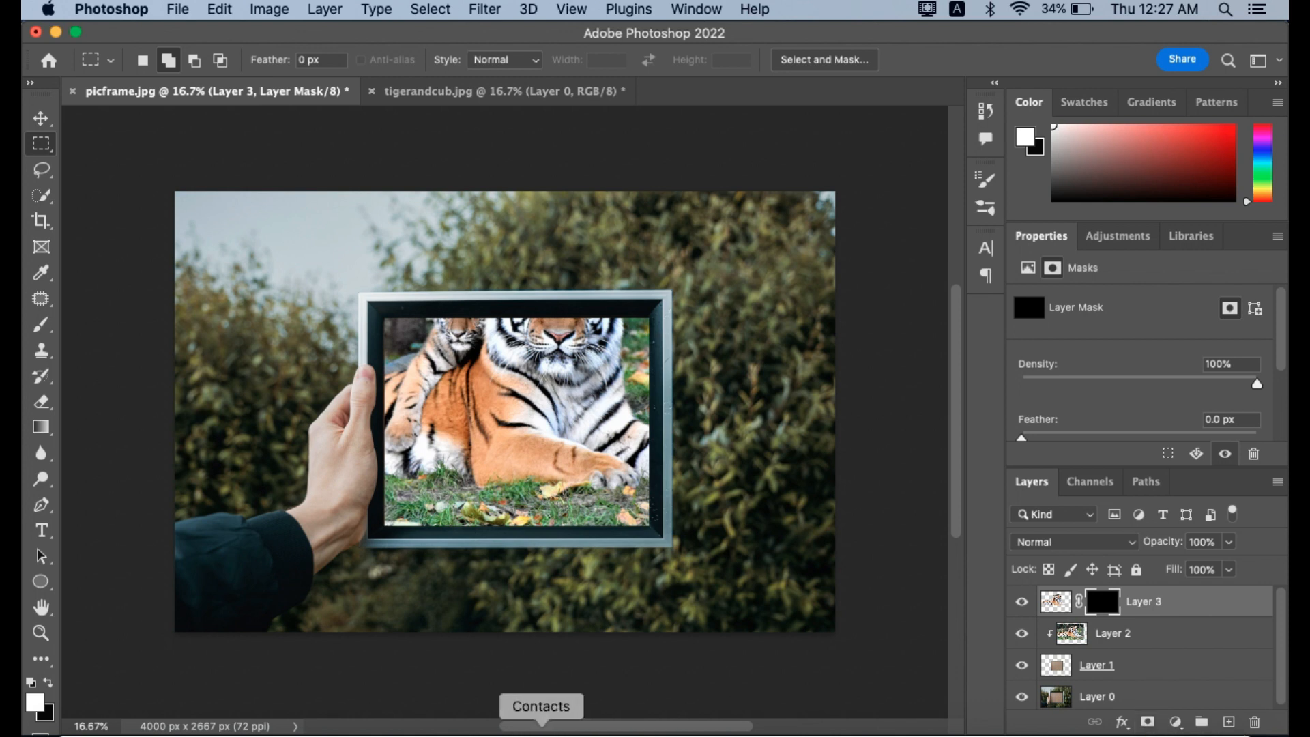
- Paint white on the cut-out layer's mask with a soft 130 px brush to reveal the cub's and large tiger's heads over the frame's upper edge
{"action": "left_click", "coordinate": [41, 331]}
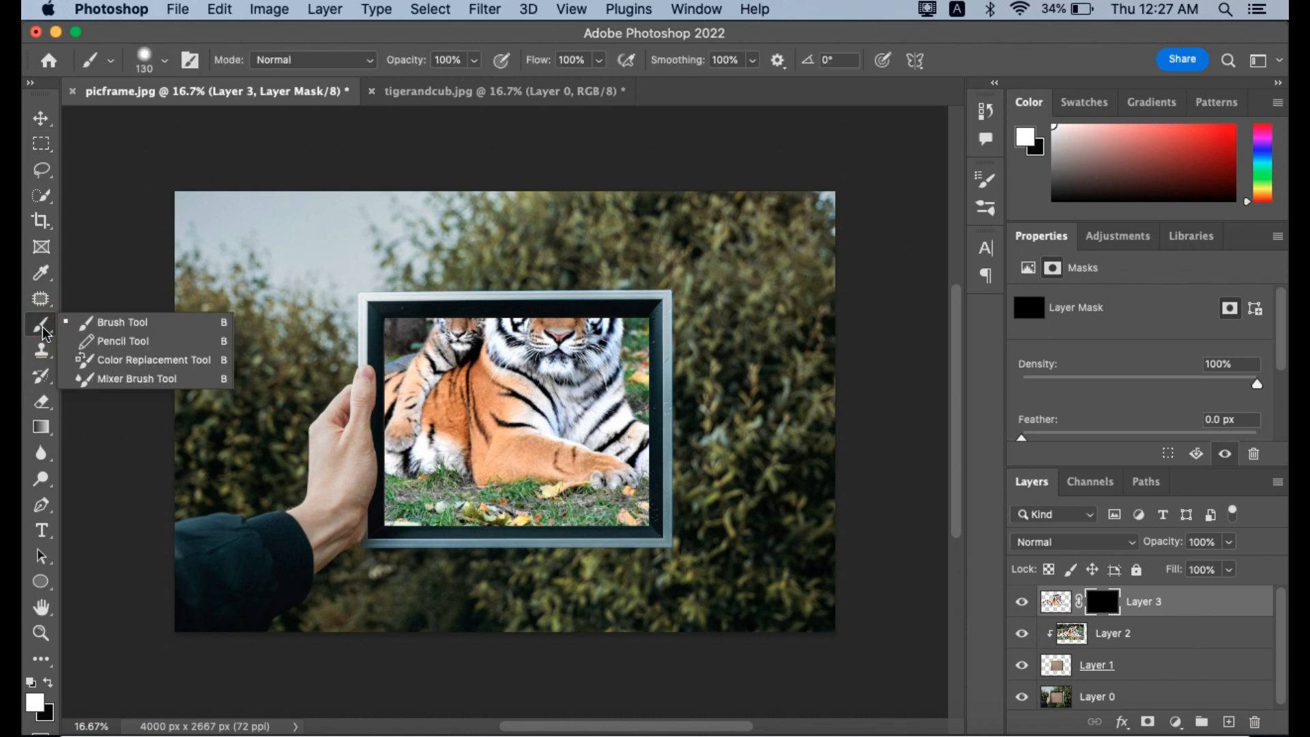
{"action": "left_click", "coordinate": [93, 326]}
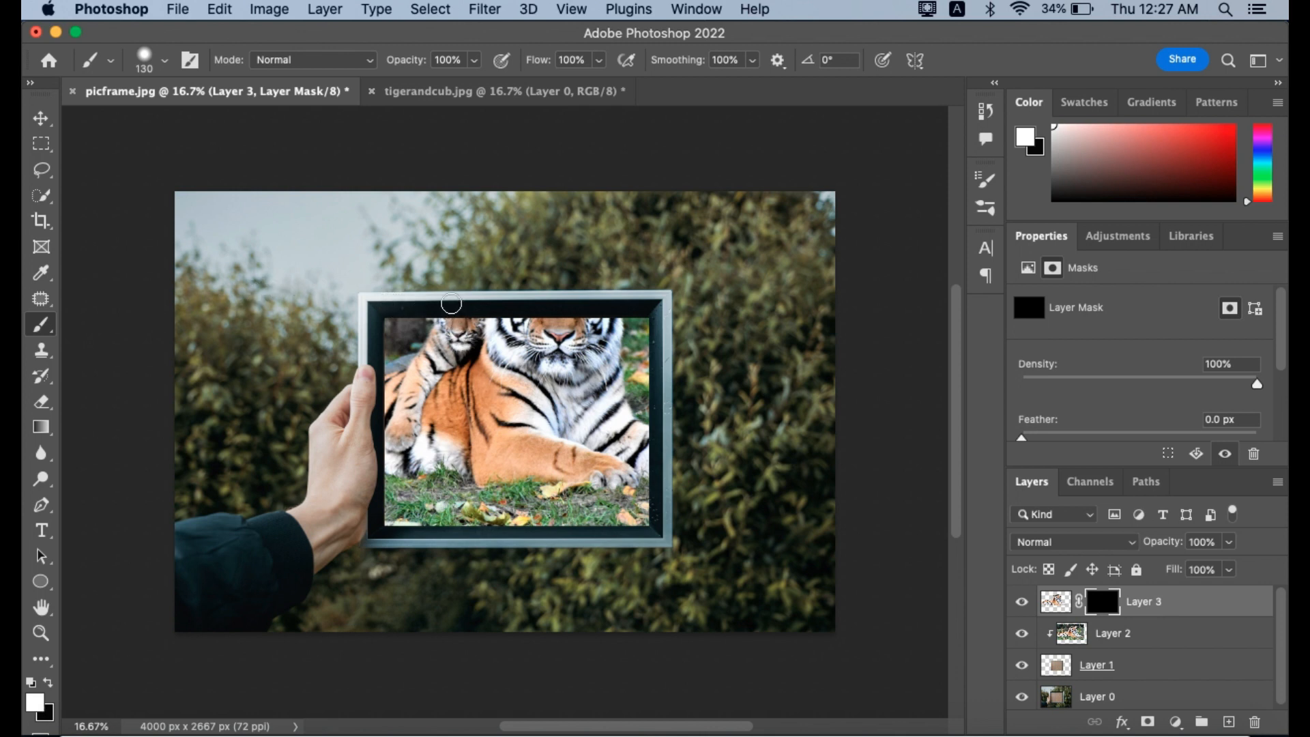
{"action": "mouse_move", "coordinate": [451, 303]}
{"action": "left_mouse_down"}
{"action": "mouse_move", "coordinate": [436, 338]}
{"action": "mouse_move", "coordinate": [439, 289]}
{"action": "mouse_move", "coordinate": [445, 309]}
{"action": "mouse_move", "coordinate": [456, 279]}
{"action": "mouse_move", "coordinate": [435, 272]}
{"action": "mouse_move", "coordinate": [442, 261]}
{"action": "mouse_move", "coordinate": [467, 298]}
{"action": "mouse_move", "coordinate": [459, 327]}
{"action": "mouse_move", "coordinate": [481, 274]}
{"action": "mouse_move", "coordinate": [473, 340]}
{"action": "mouse_move", "coordinate": [493, 266]}
{"action": "left_mouse_up"}
{"action": "mouse_move", "coordinate": [518, 269]}
{"action": "left_mouse_down"}
{"action": "mouse_move", "coordinate": [476, 299]}
{"action": "mouse_move", "coordinate": [523, 228]}
{"action": "mouse_move", "coordinate": [508, 290]}
{"action": "mouse_move", "coordinate": [483, 316]}
{"action": "mouse_move", "coordinate": [572, 220]}
{"action": "mouse_move", "coordinate": [481, 361]}
{"action": "left_mouse_up"}
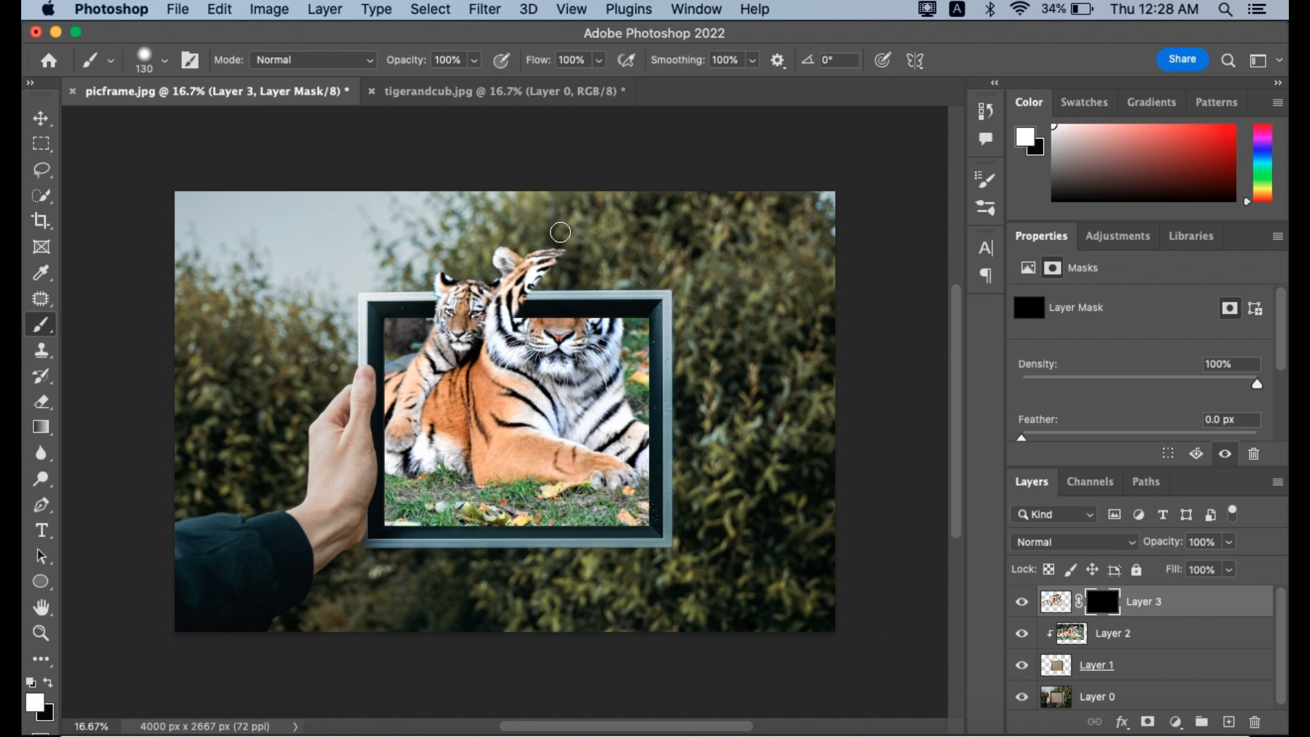
{"action": "mouse_move", "coordinate": [526, 295]}
{"action": "left_mouse_down"}
{"action": "mouse_move", "coordinate": [573, 252]}
{"action": "mouse_move", "coordinate": [506, 341]}
{"action": "mouse_move", "coordinate": [607, 237]}
{"action": "mouse_move", "coordinate": [539, 334]}
{"action": "mouse_move", "coordinate": [621, 242]}
{"action": "mouse_move", "coordinate": [541, 352]}
{"action": "mouse_move", "coordinate": [650, 234]}
{"action": "mouse_move", "coordinate": [565, 342]}
{"action": "mouse_move", "coordinate": [642, 259]}
{"action": "left_mouse_up"}
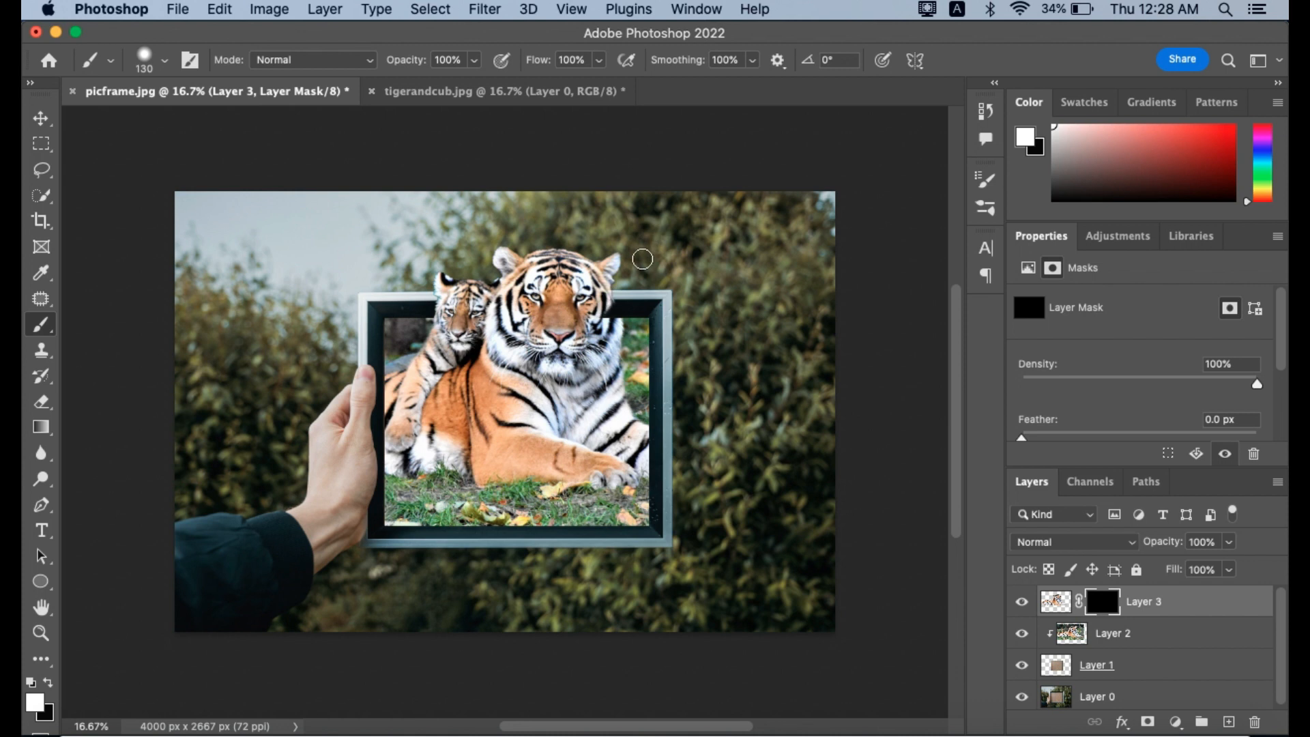
{"action": "mouse_move", "coordinate": [594, 327]}
{"action": "left_mouse_down"}
{"action": "mouse_move", "coordinate": [633, 292]}
{"action": "mouse_move", "coordinate": [615, 331]}
{"action": "left_mouse_up"}
{"action": "left_click_drag", "start_coordinate": [641, 454], "coordinate": [639, 468]}
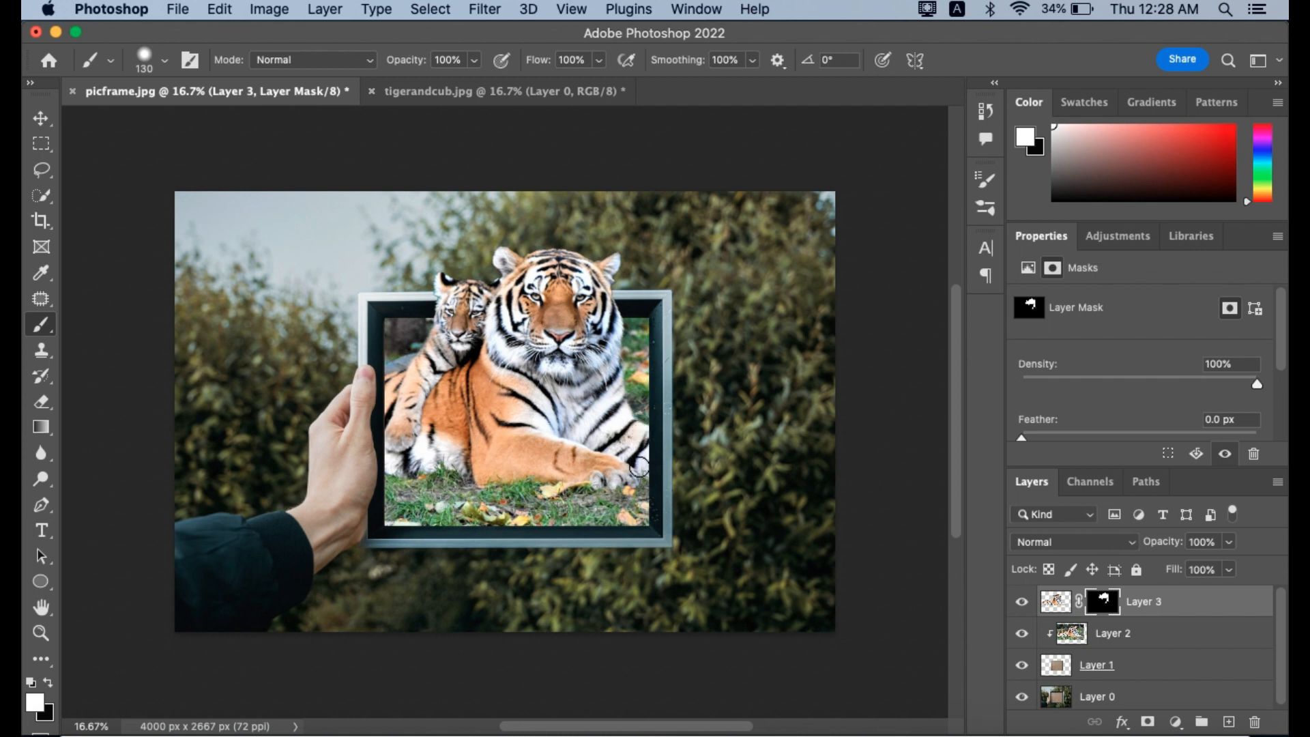